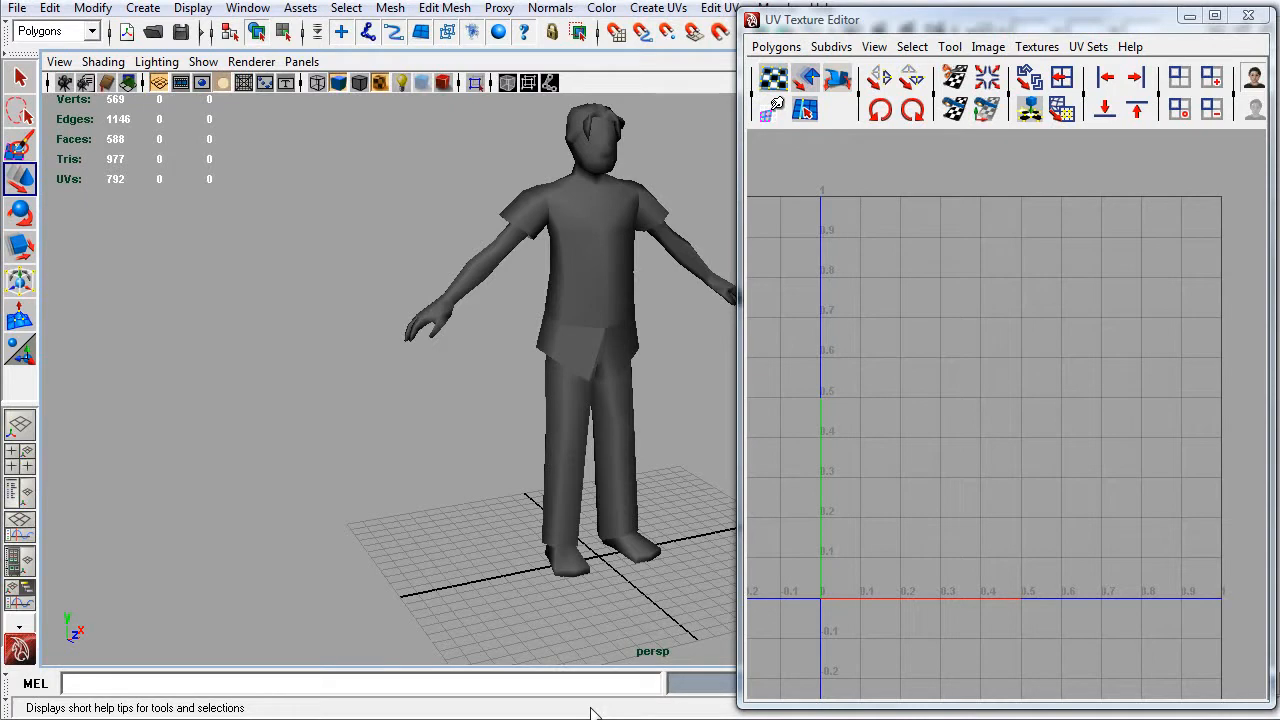
Select the whole character mesh, then select all of its UVs in the UV layout.
left_click_drag(492, 196, 687, 552)
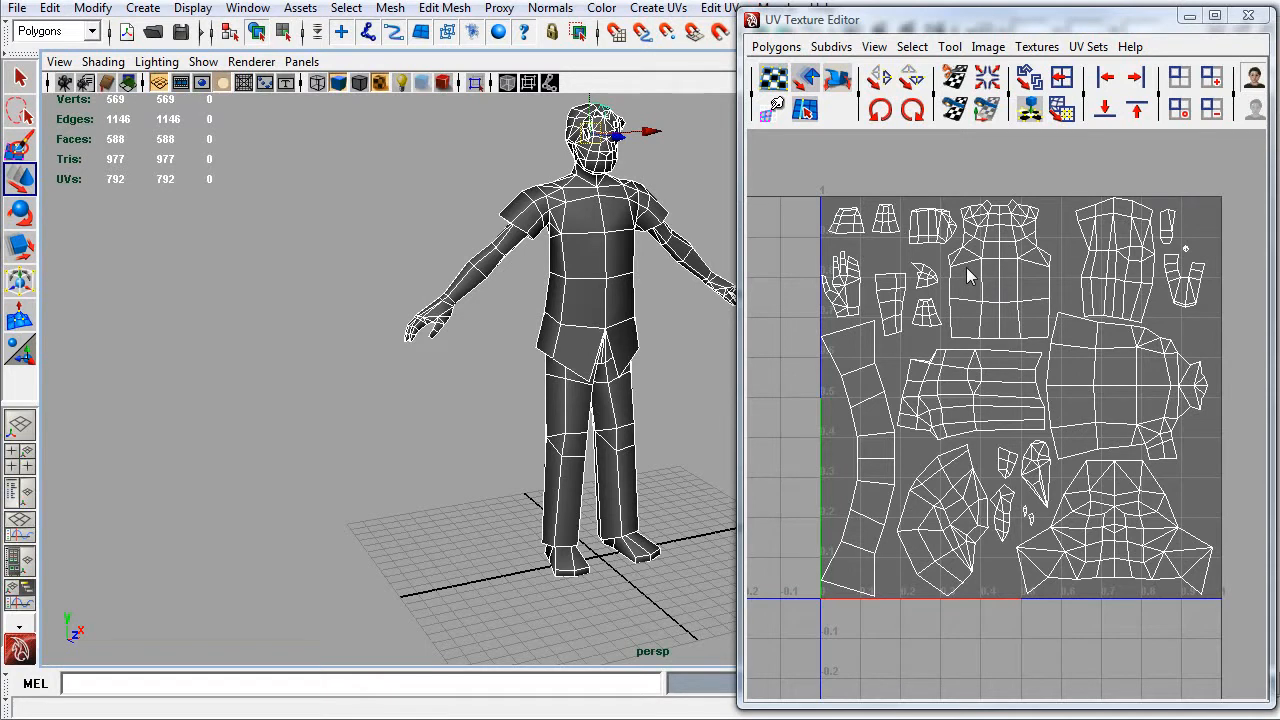
left_click(772, 48)
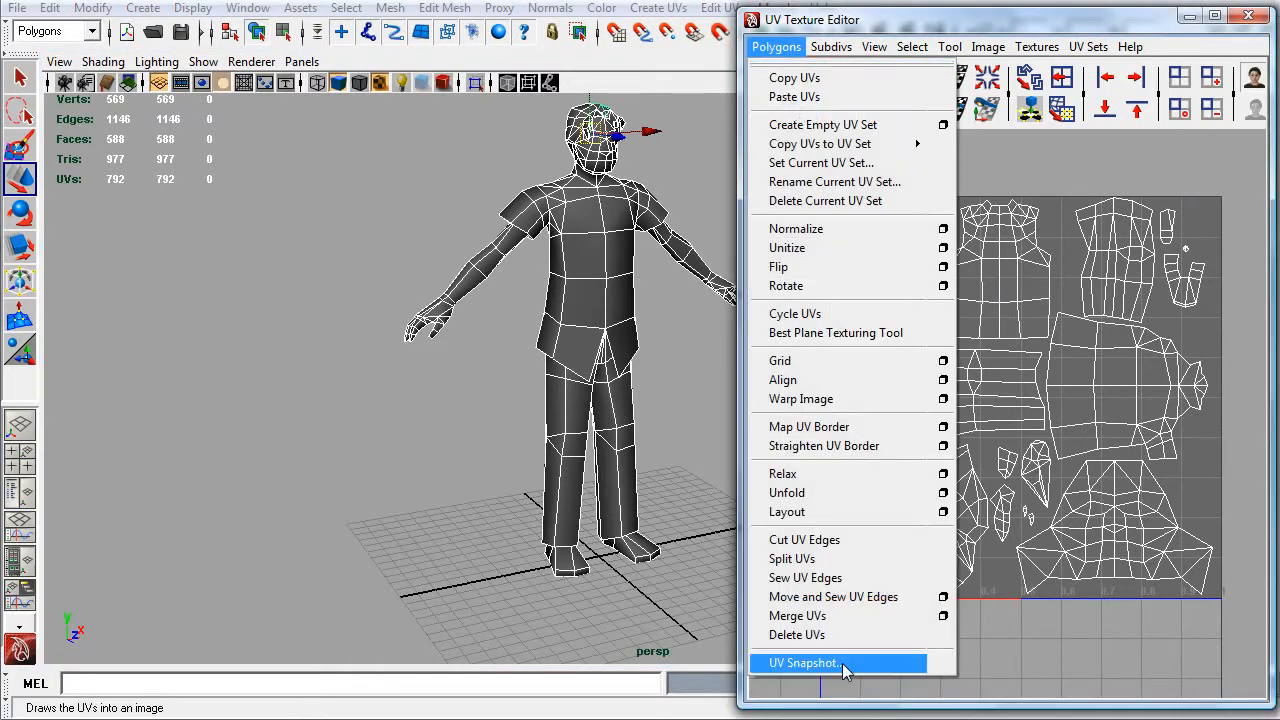
left_click(1108, 172)
left_click_drag(1238, 170, 777, 654)
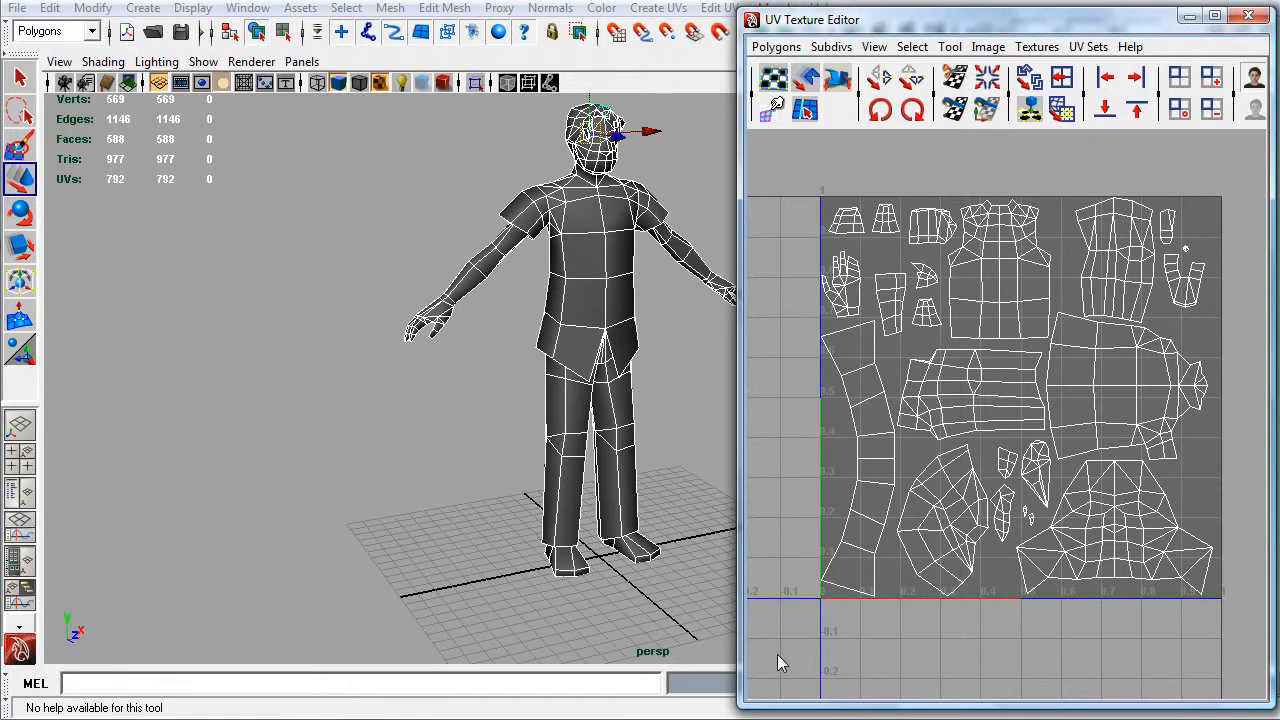
right_click(923, 291)
left_click_drag(1240, 164, 783, 643)
Export a UV snapshot of the selected UVs as the Targa image outUV at 1024 x 1024 with the Normal (0 to 1) range.
left_click(777, 47)
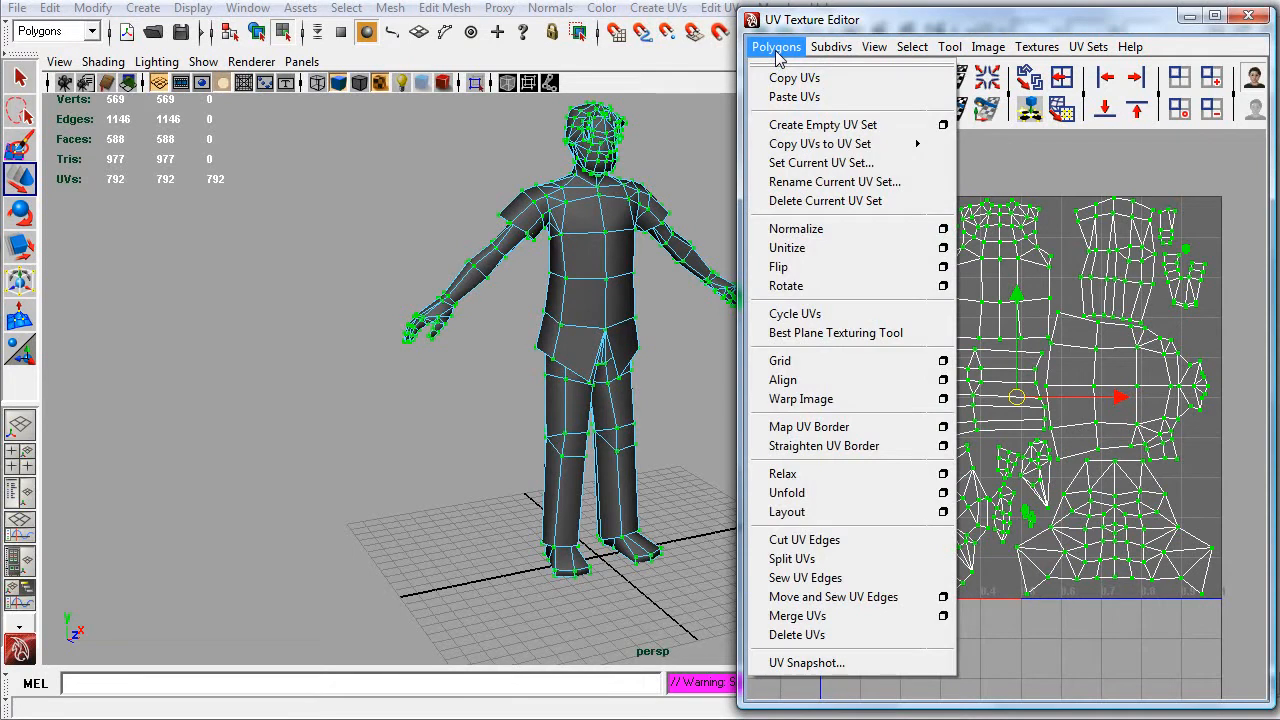
left_click(862, 665)
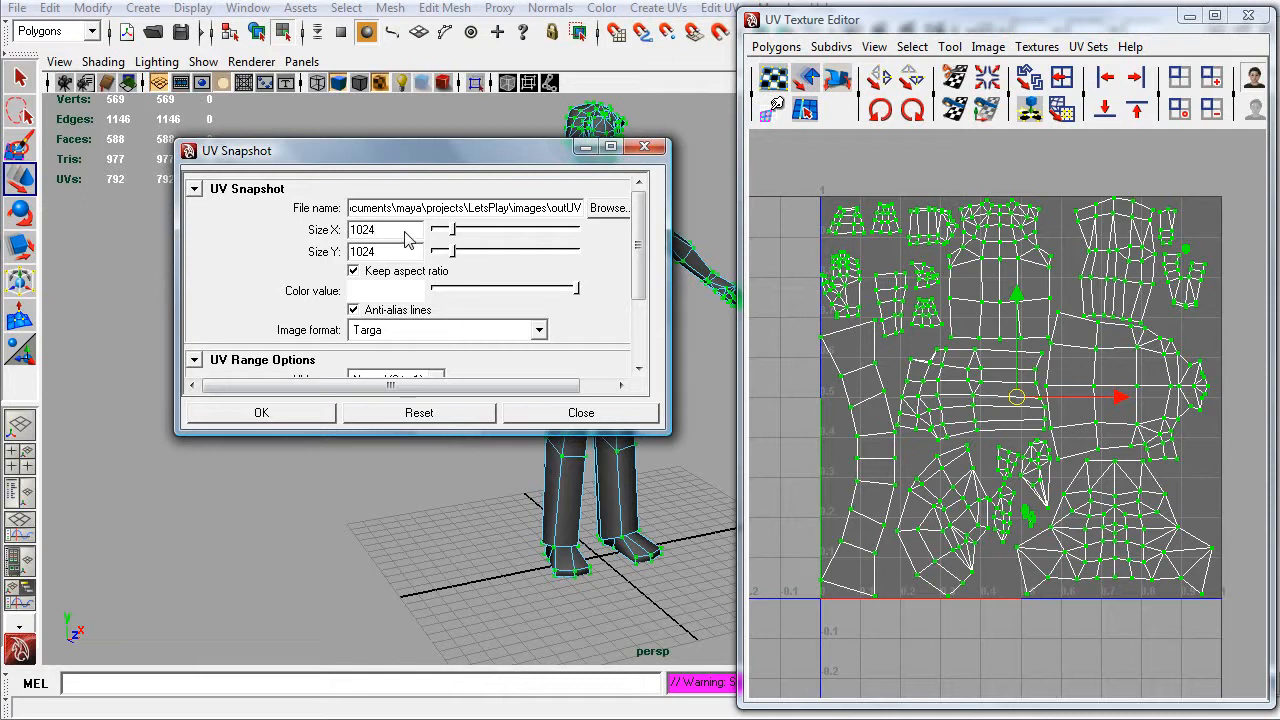
left_click_drag(639, 286, 638, 312)
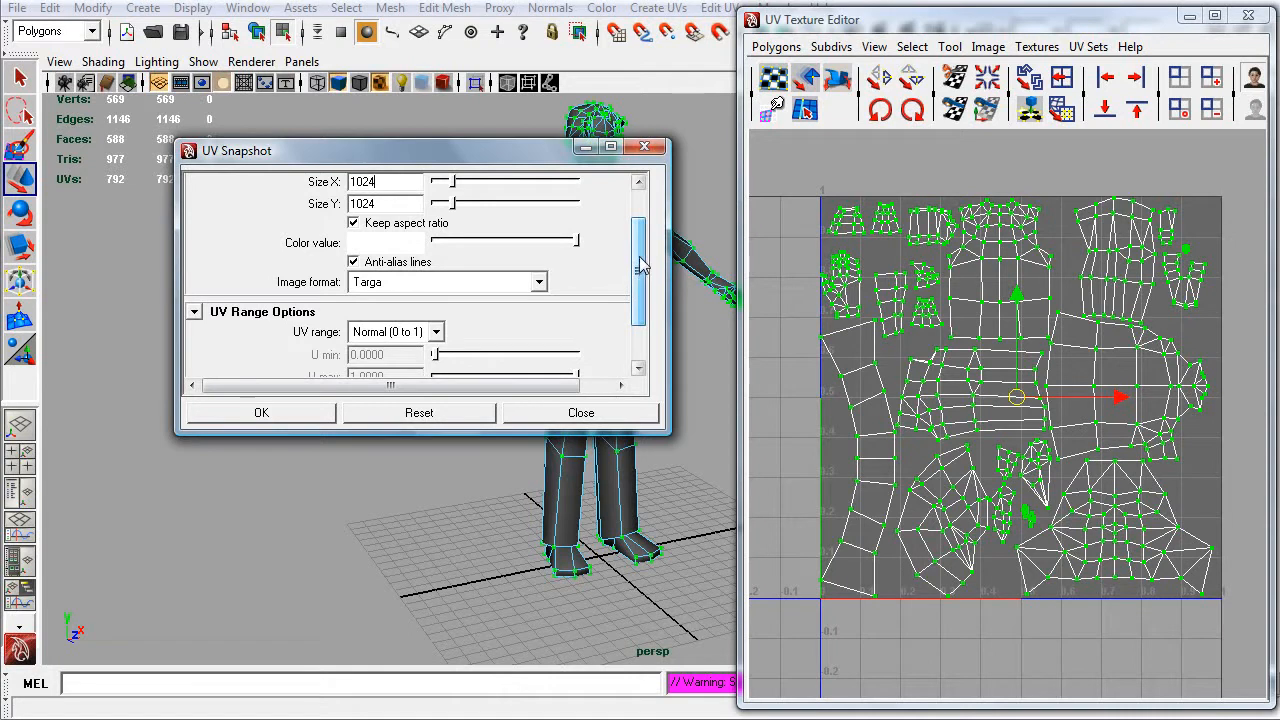
left_click_drag(641, 265, 640, 246)
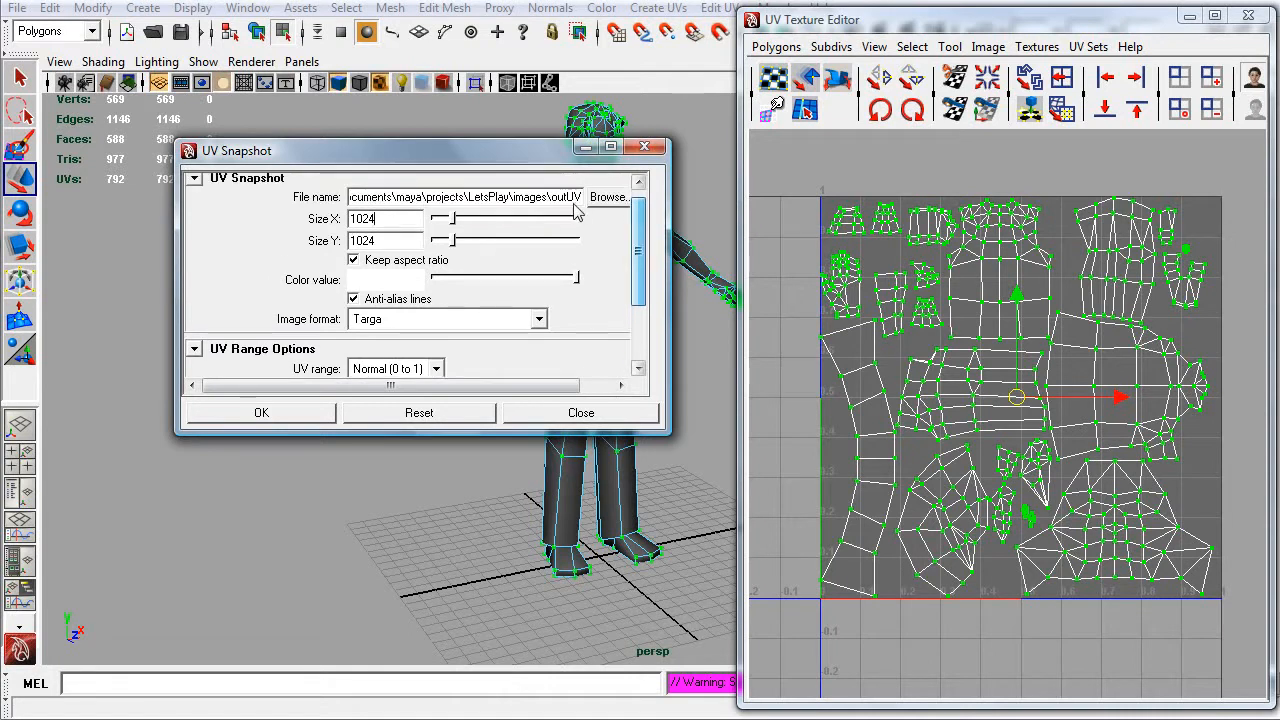
left_click(263, 413)
Switch to Photoshop with the UV snapshot image and invert its colors.
left_click(348, 268)
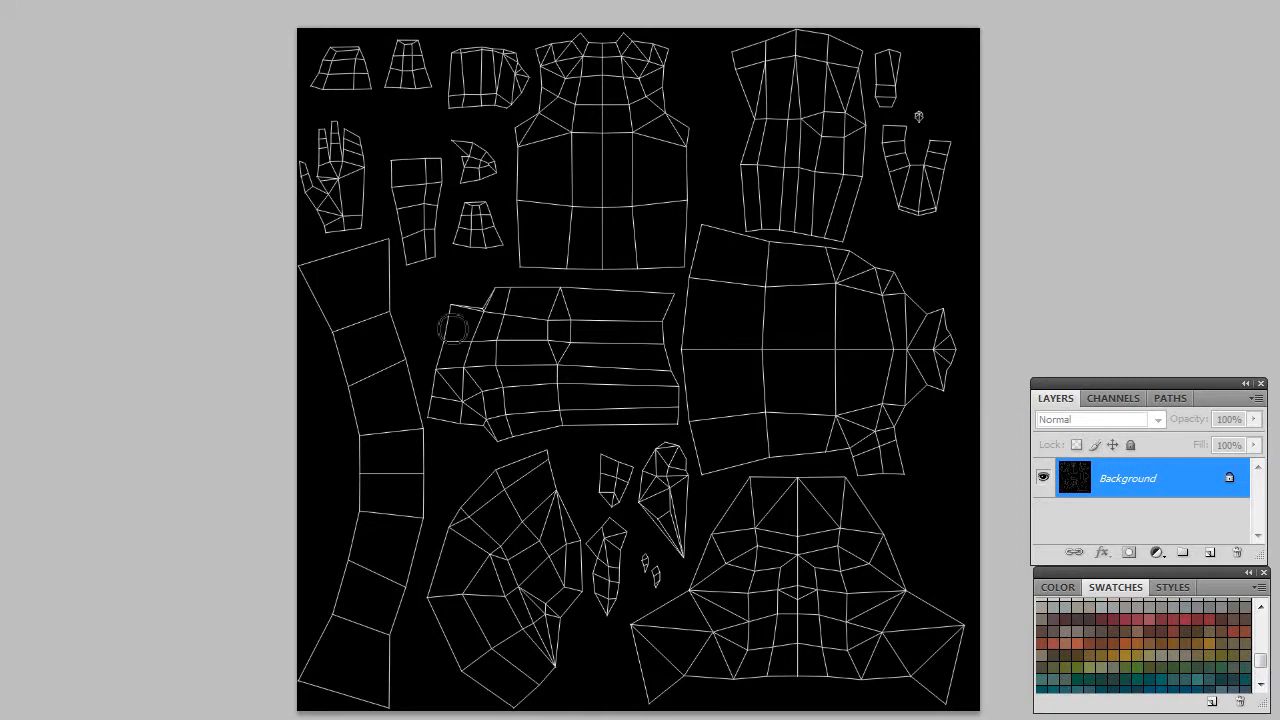
left_click(58, 0)
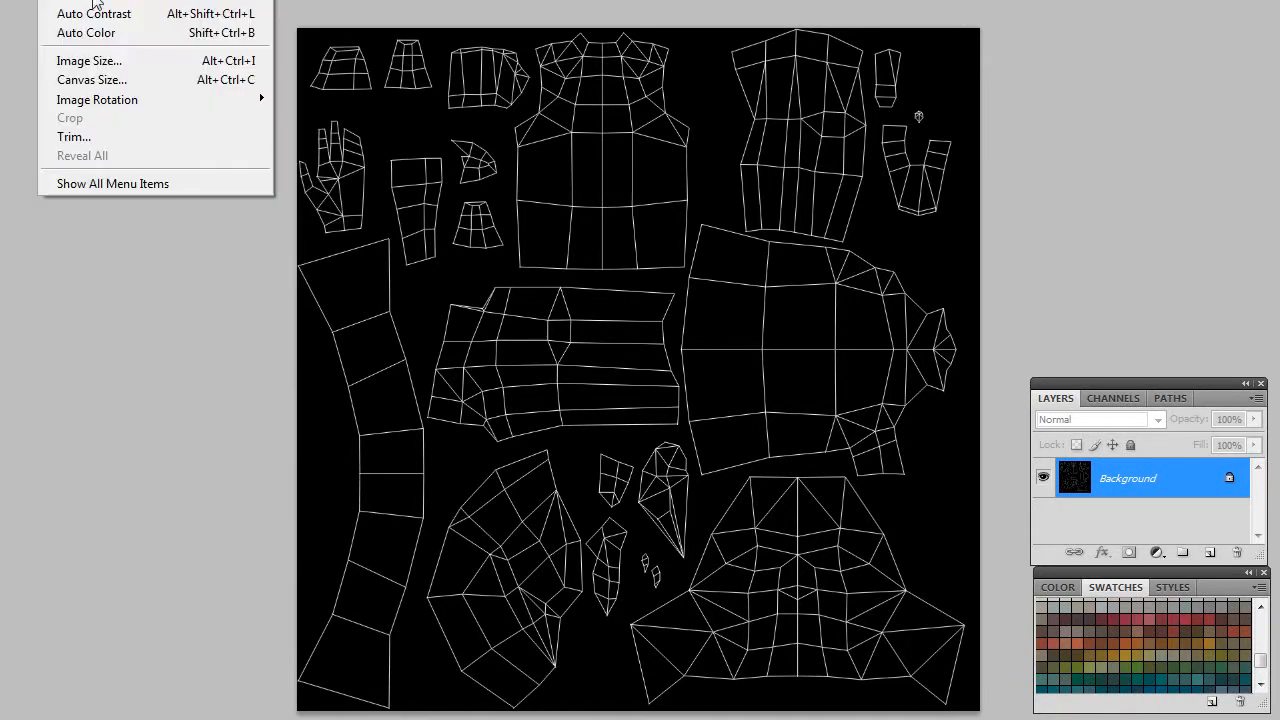
mouse_move(100, 0)
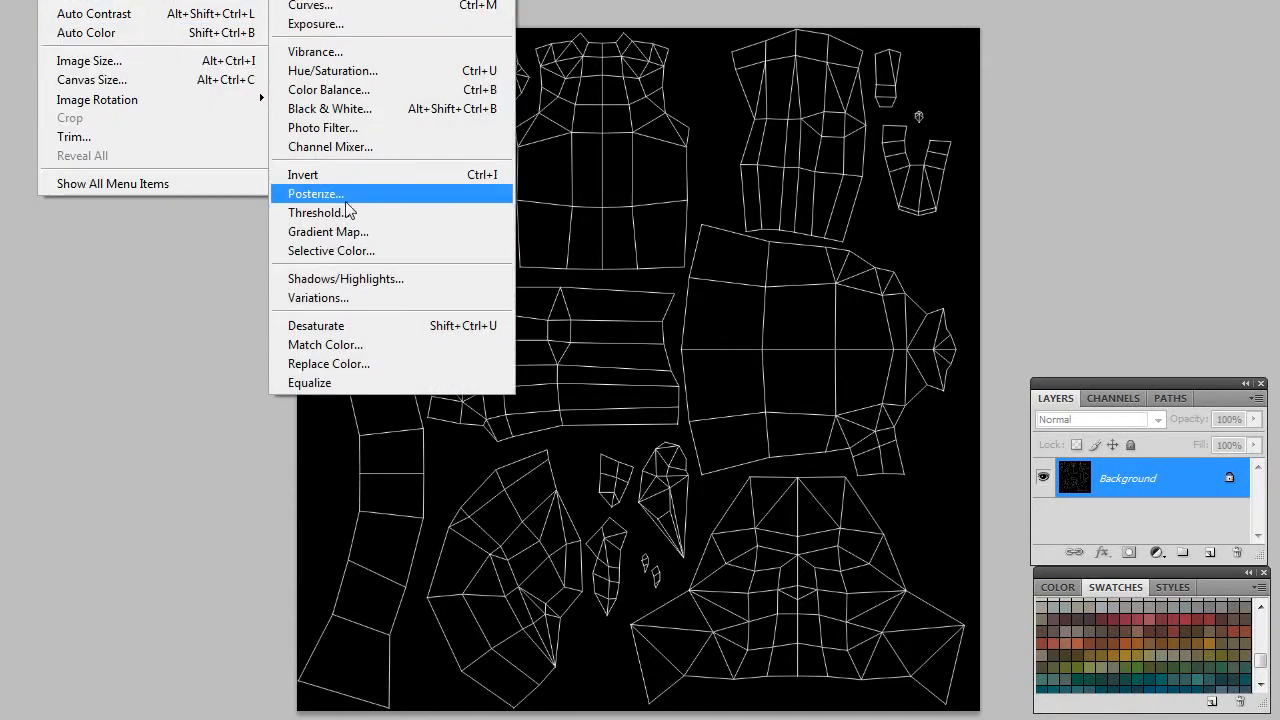
left_click(333, 176)
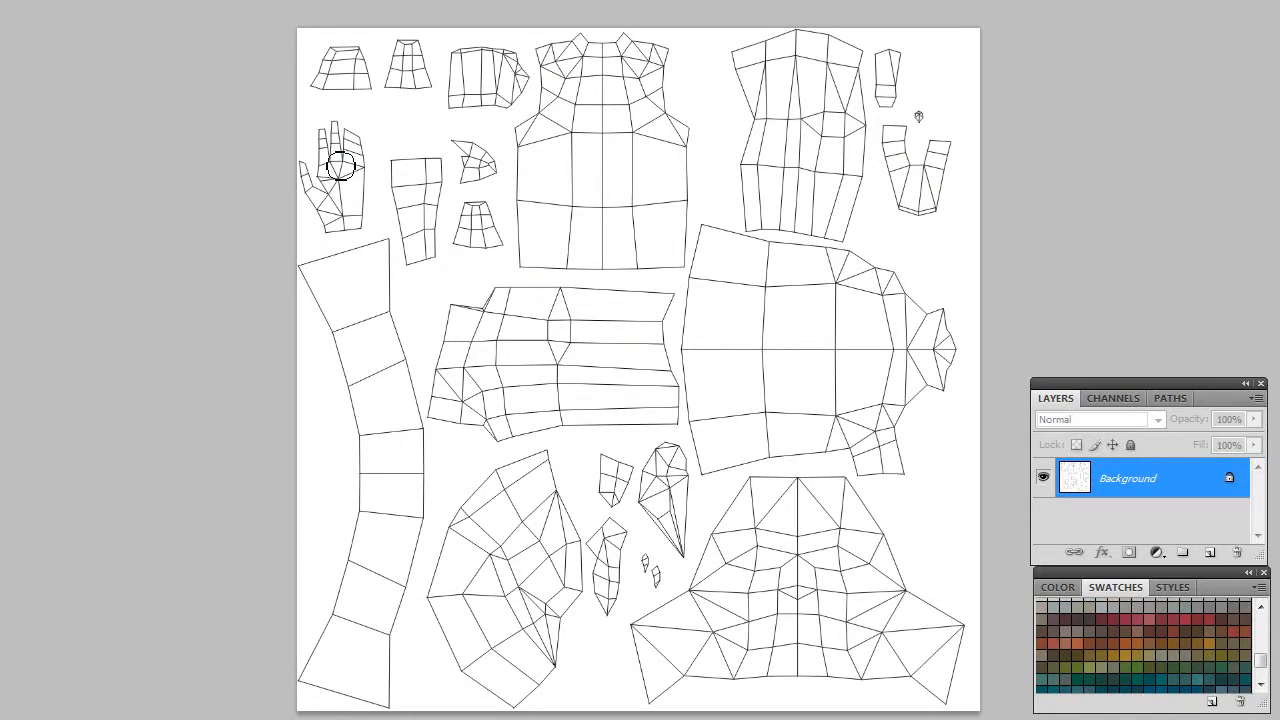
Cut the entire wireframe image from the Background and paste it onto a layer of its own.
key("ctrl+a")
key("ctrl+x")
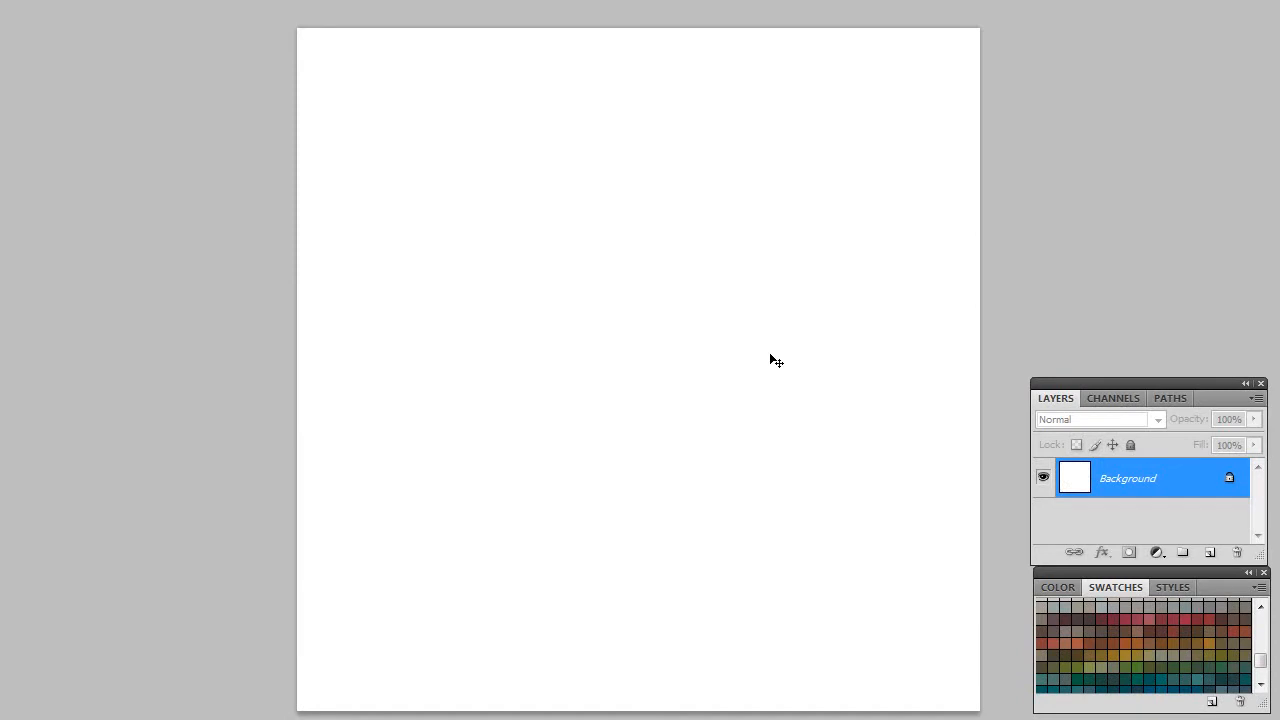
key("ctrl+v")
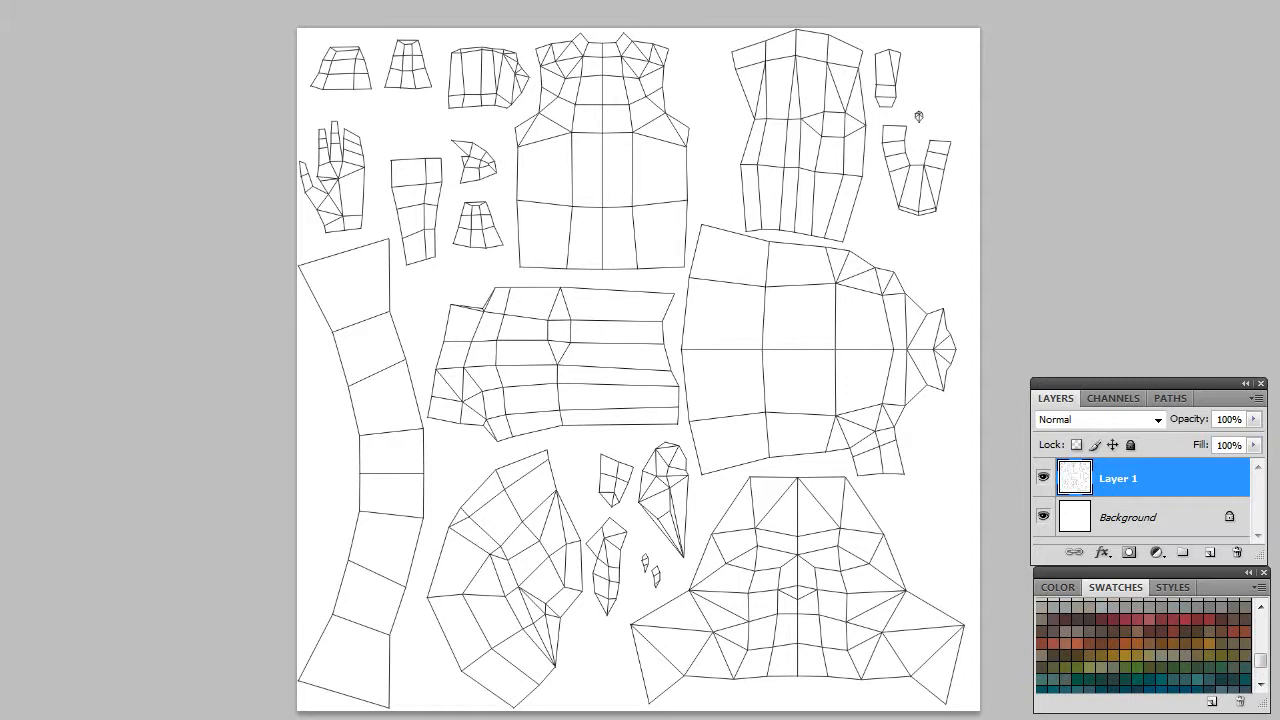
Select the white areas of the pasted layer with Color Range at fuzziness 200, delete them and clear the selection.
left_click(154, 0)
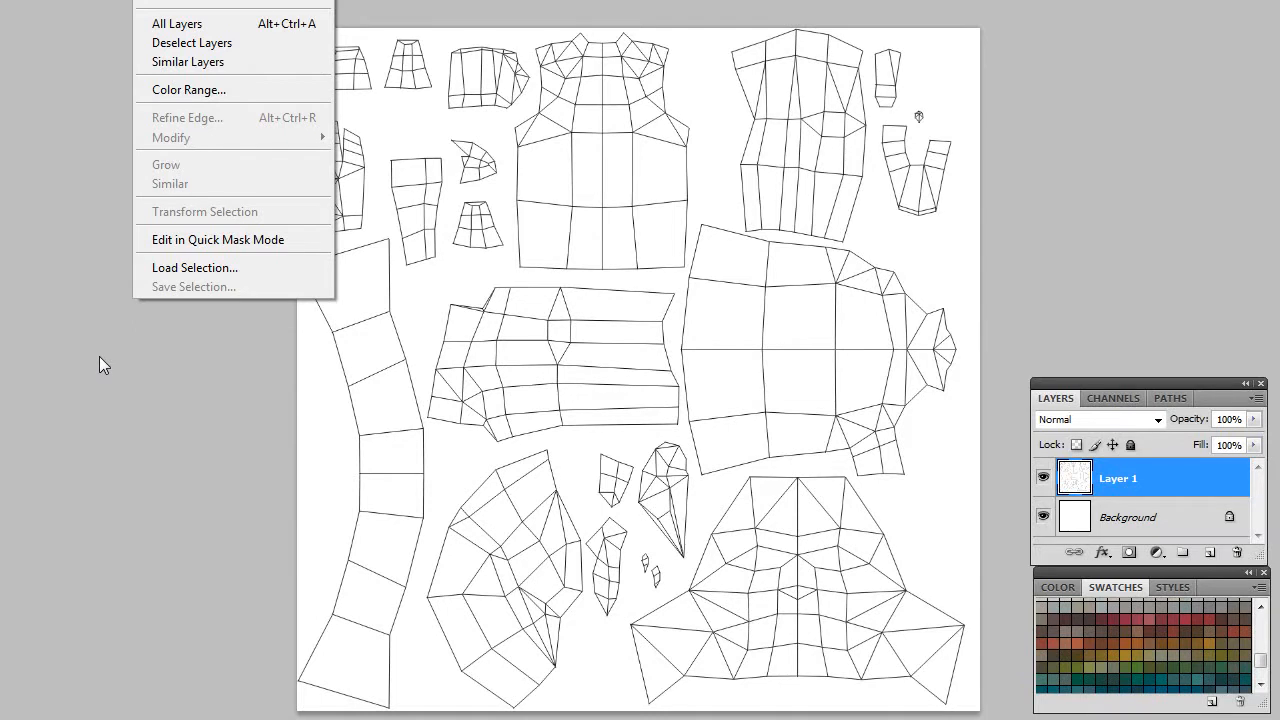
left_click(189, 90)
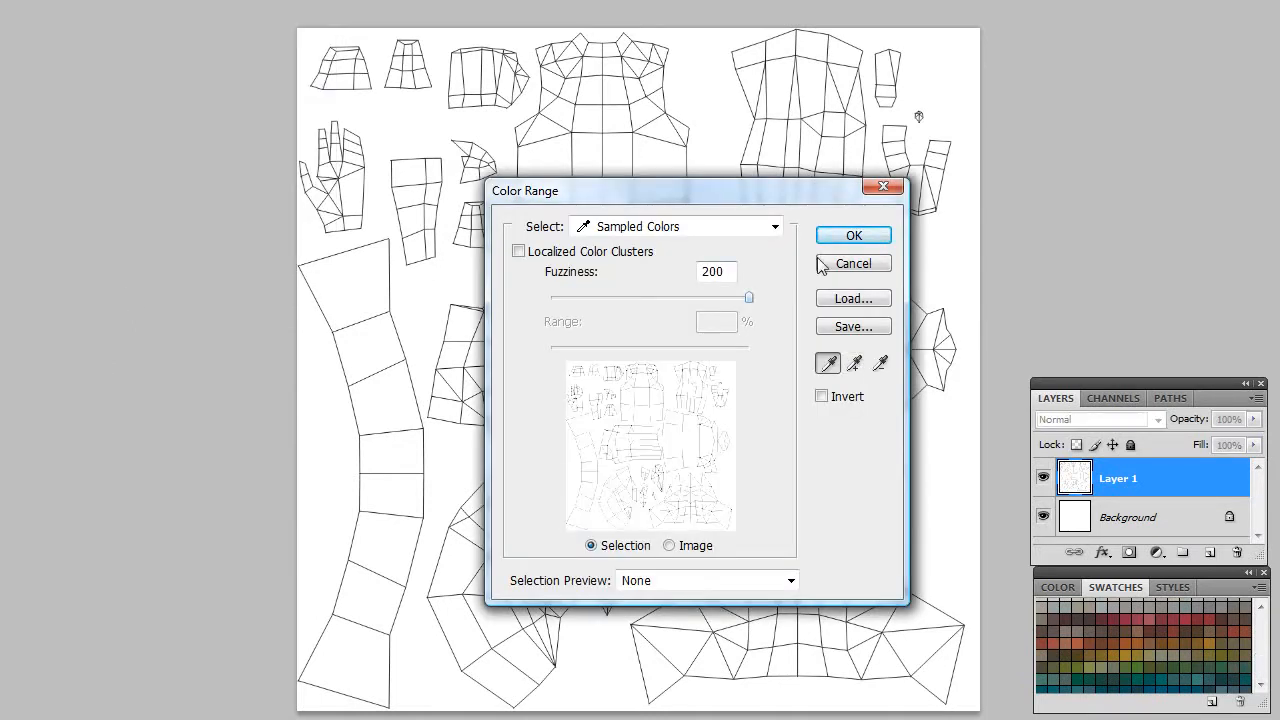
left_click(851, 236)
key("Delete")
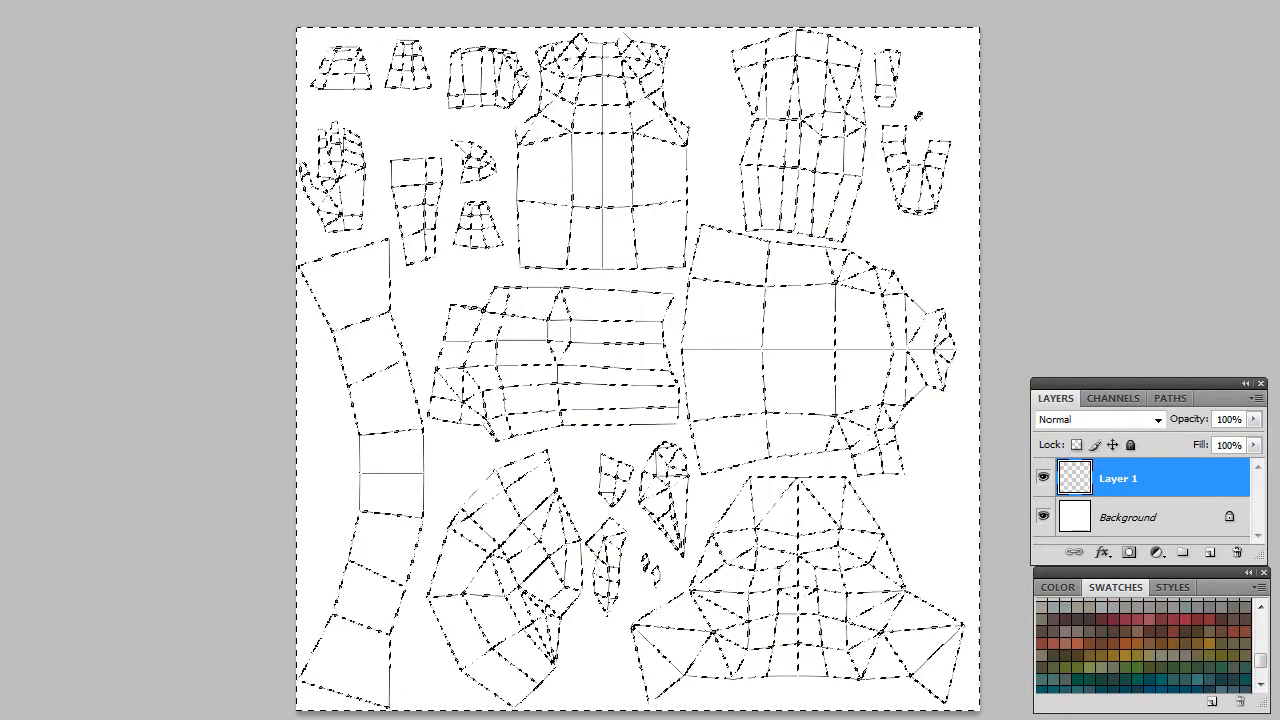
key("ctrl+d")
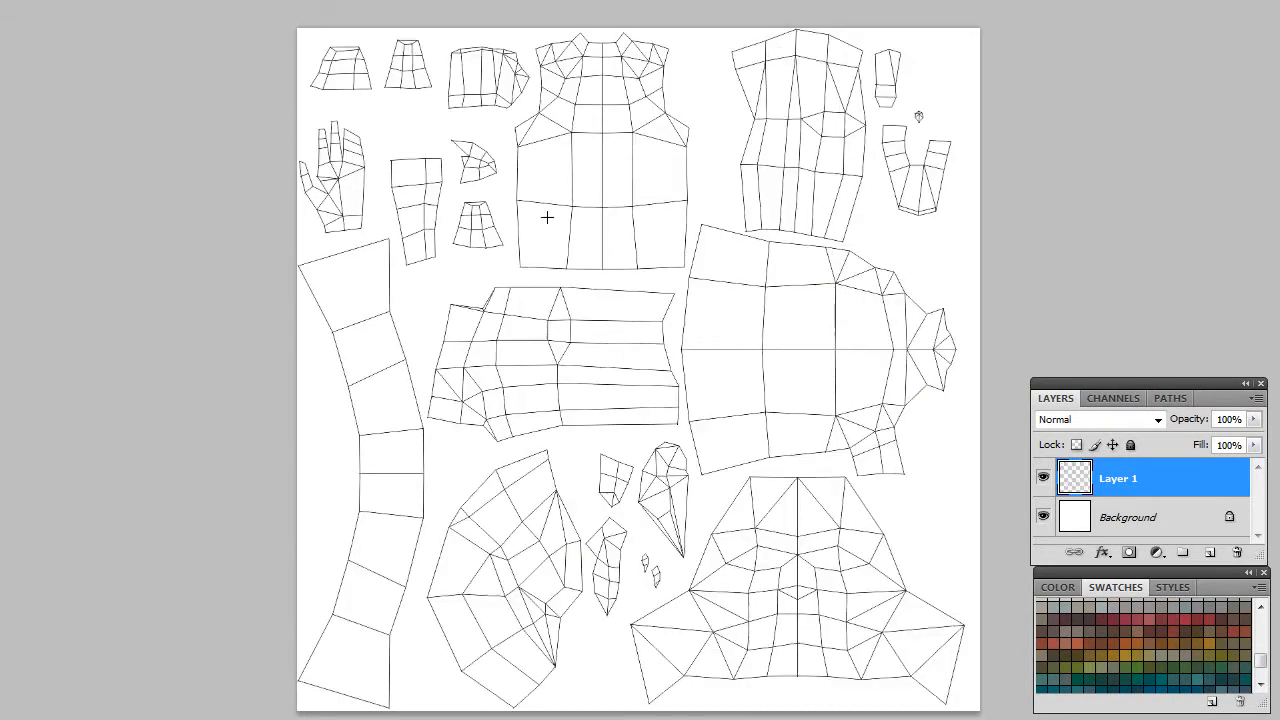
Lock the wireframe layer completely.
double_click(1230, 484)
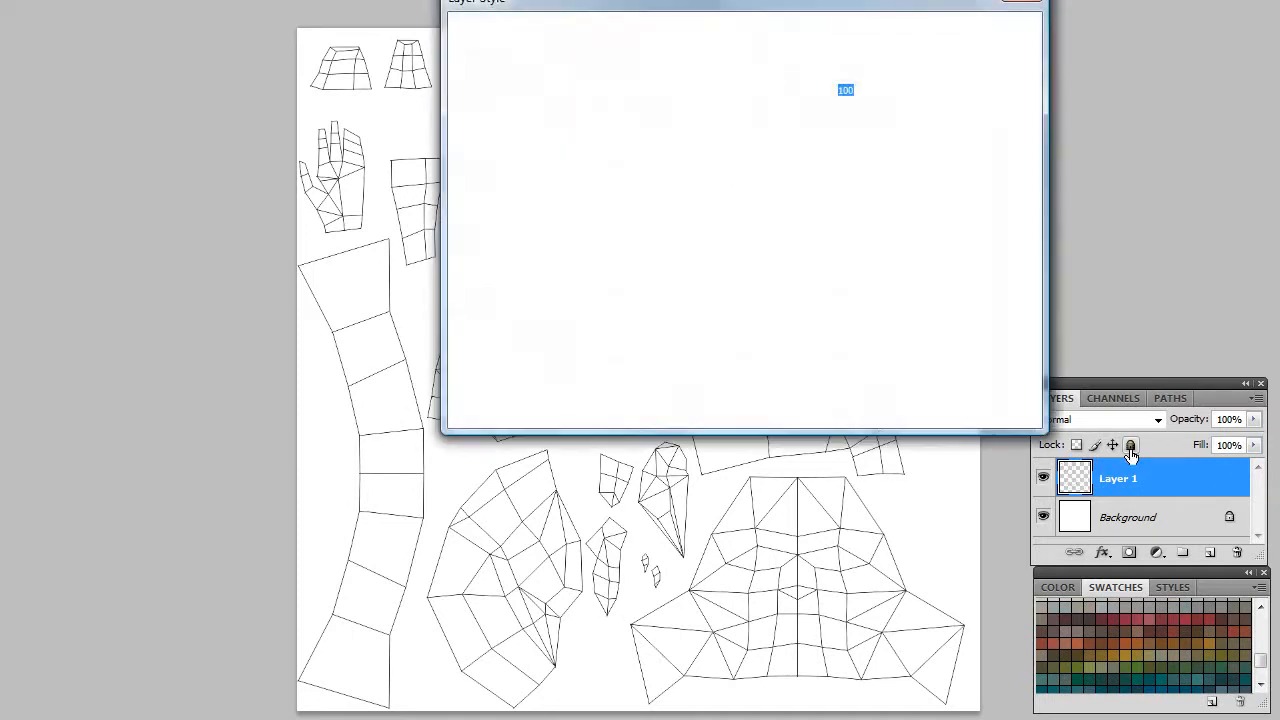
key("Escape")
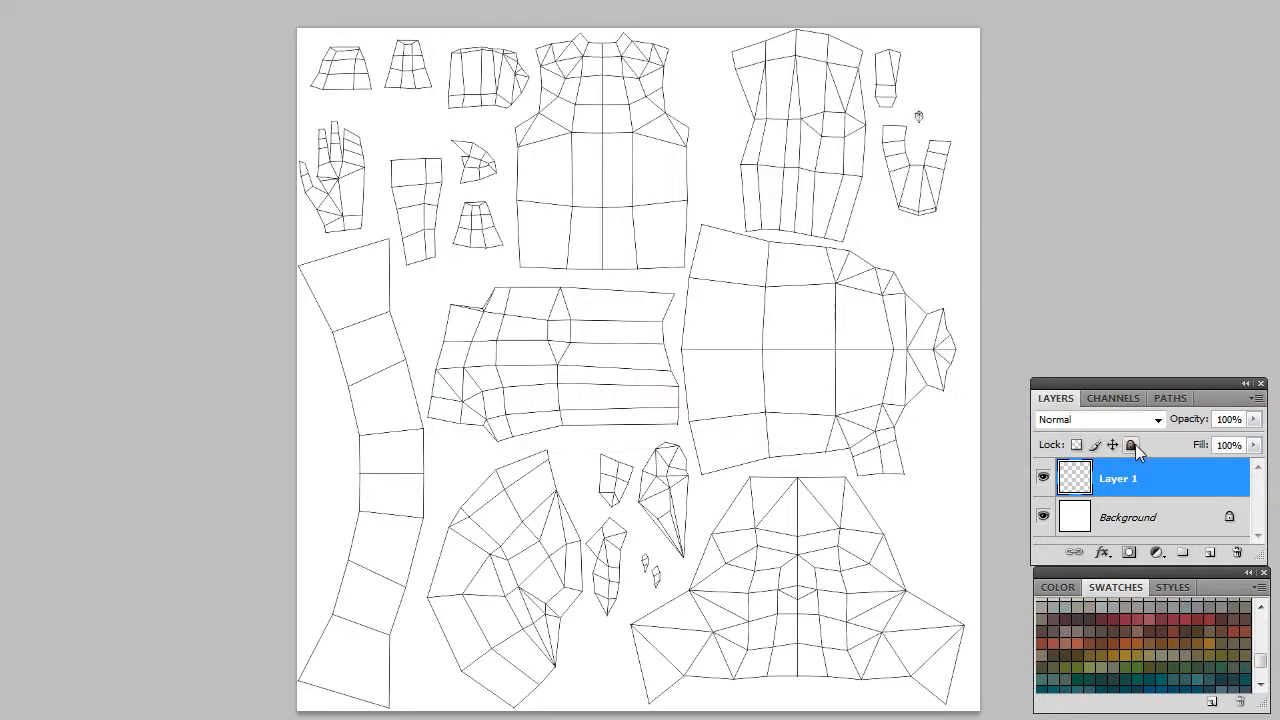
left_click(1131, 446)
Add an empty layer directly above the Background and name it Pass 1.
left_click(1180, 514)
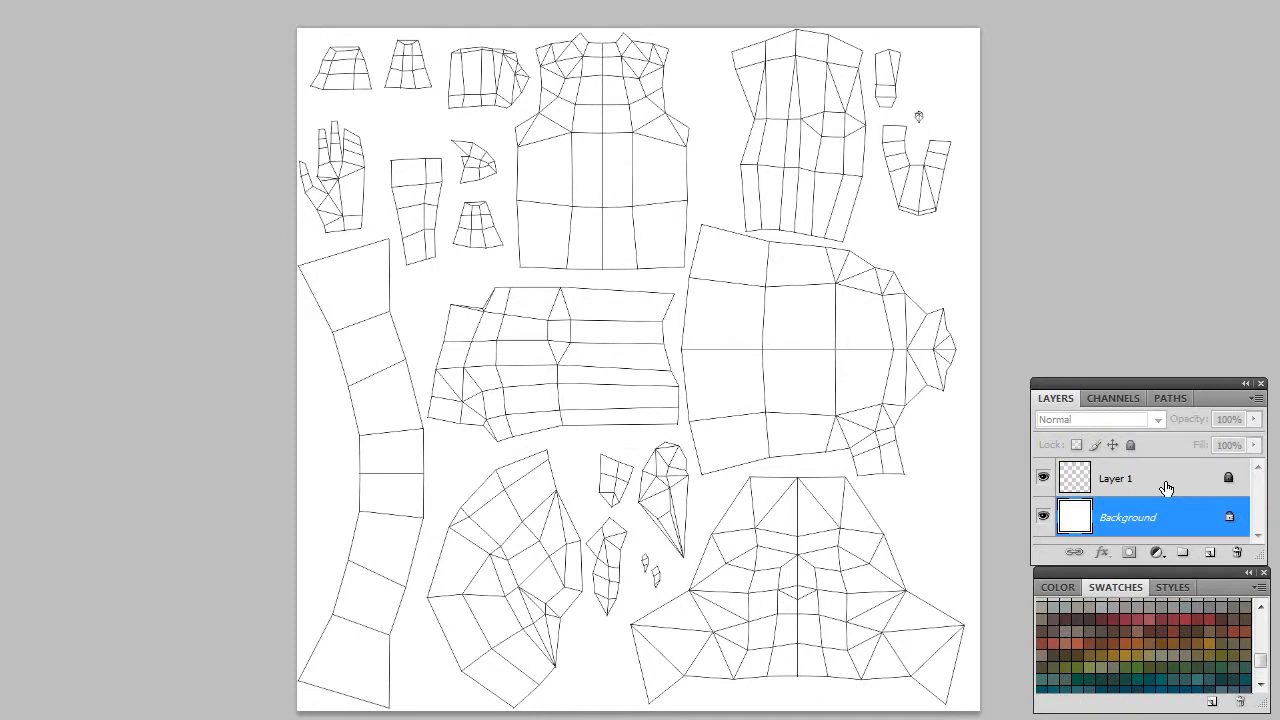
left_click(1210, 553)
double_click(1117, 527)
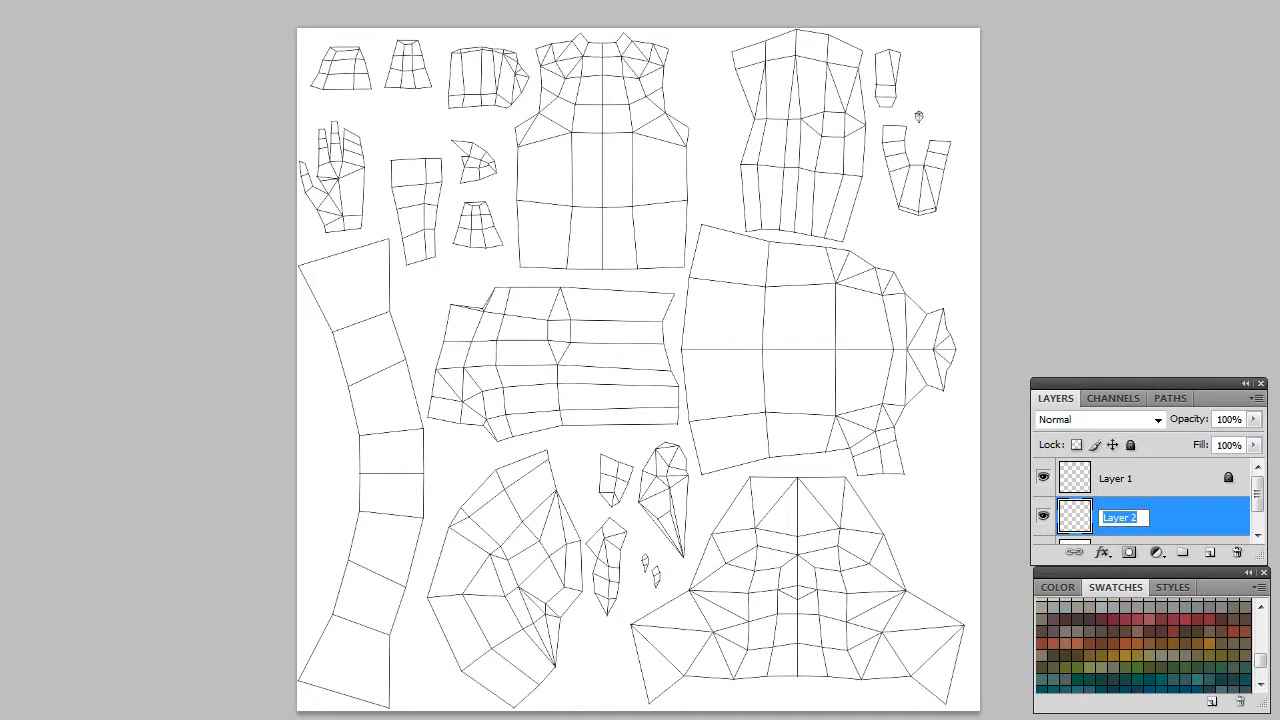
type("Pass 1")
key("Return")
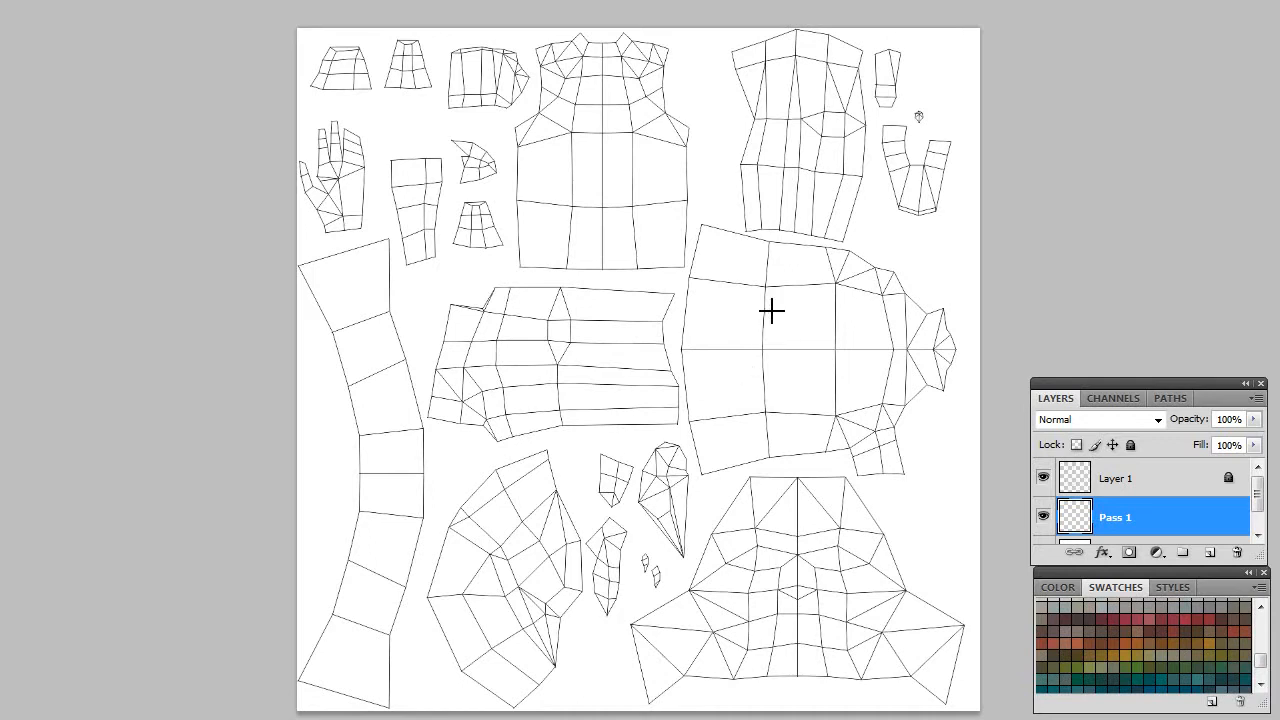
Choose a light turquoise swatch and paint over the long curved UV shell along the texture's left edge.
left_click_drag(1263, 661, 1262, 608)
left_click(1259, 588)
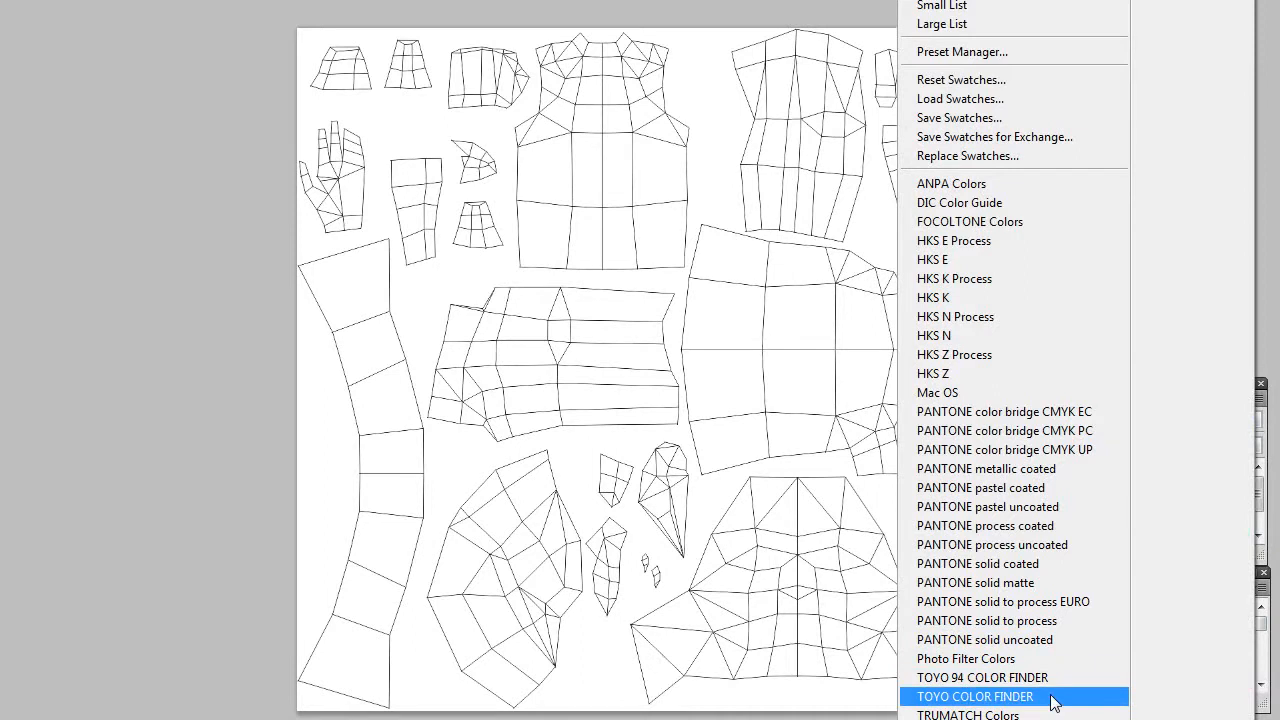
left_click(1265, 622)
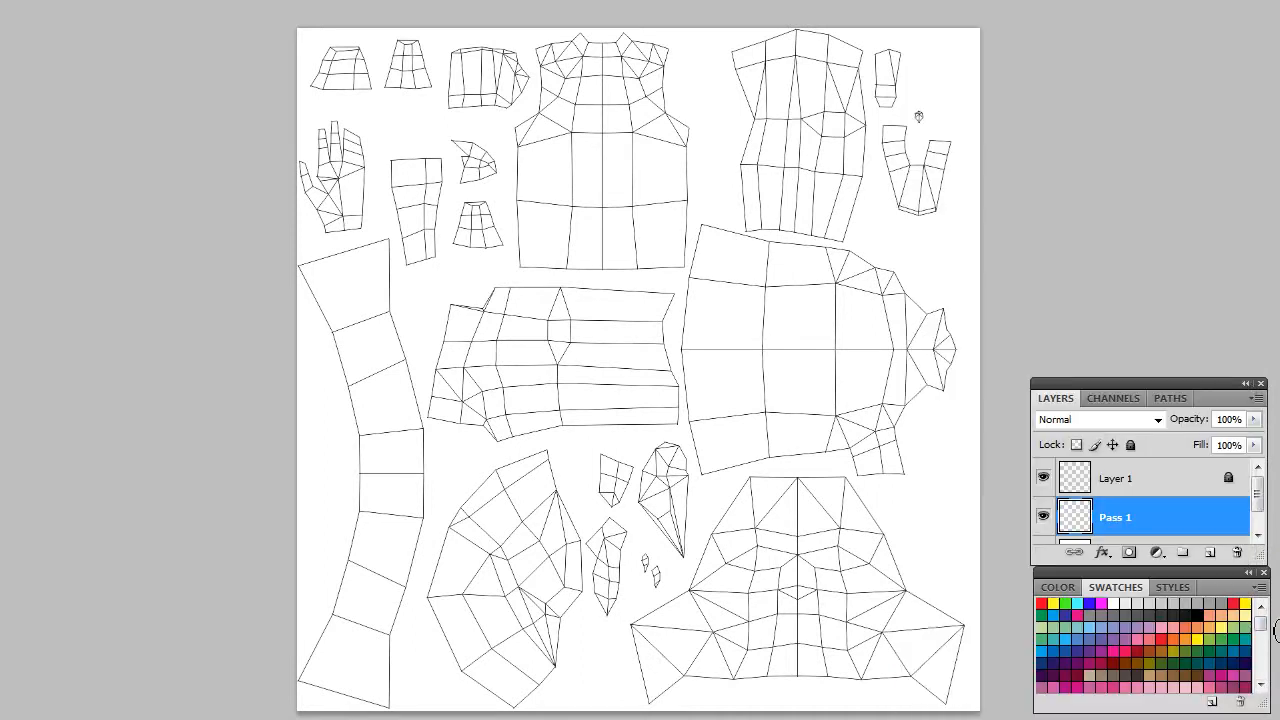
mouse_move(1260, 622)
left_mouse_down()
mouse_move(1260, 675)
mouse_move(1265, 622)
left_mouse_up()
left_click_drag(1265, 632, 1262, 646)
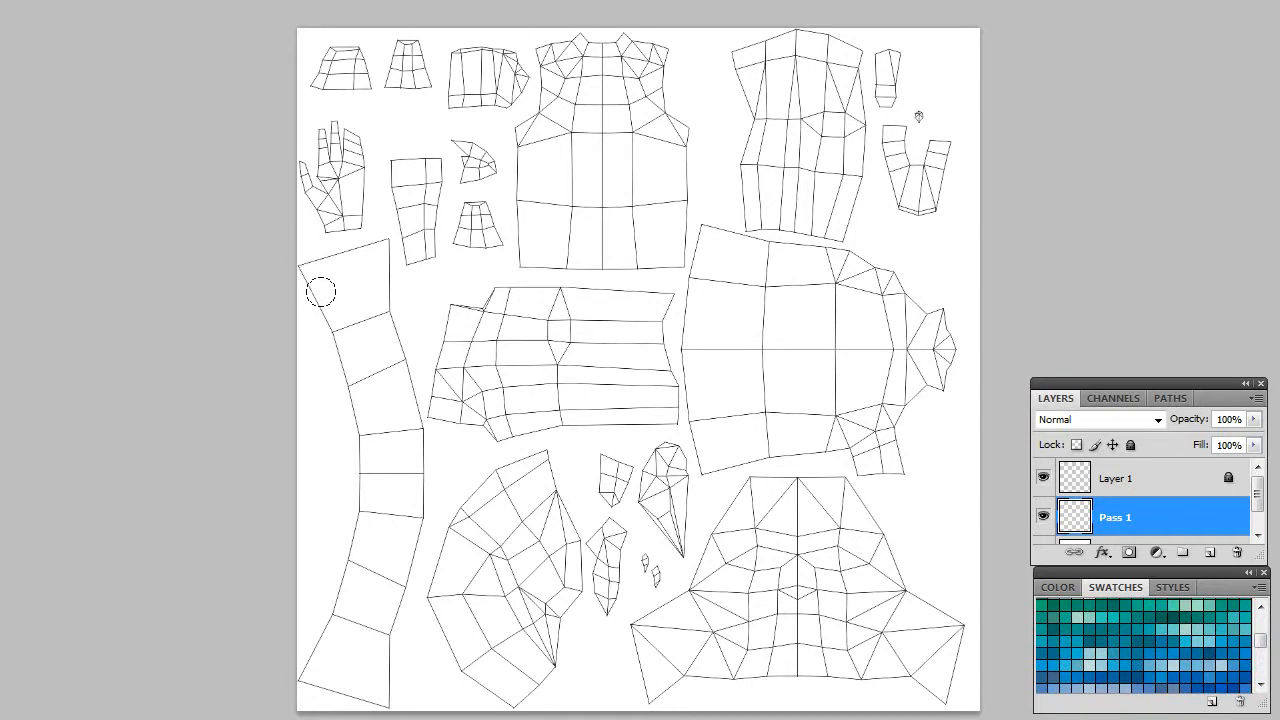
mouse_move(327, 312)
left_mouse_down()
mouse_move(328, 262)
mouse_move(297, 271)
mouse_move(371, 243)
mouse_move(354, 423)
mouse_move(375, 311)
mouse_move(391, 457)
mouse_move(380, 543)
mouse_move(403, 434)
mouse_move(395, 527)
mouse_move(392, 366)
mouse_move(338, 598)
mouse_move(284, 673)
mouse_move(360, 686)
mouse_move(334, 663)
mouse_move(375, 690)
mouse_move(376, 578)
mouse_move(376, 601)
mouse_move(403, 498)
left_mouse_up()
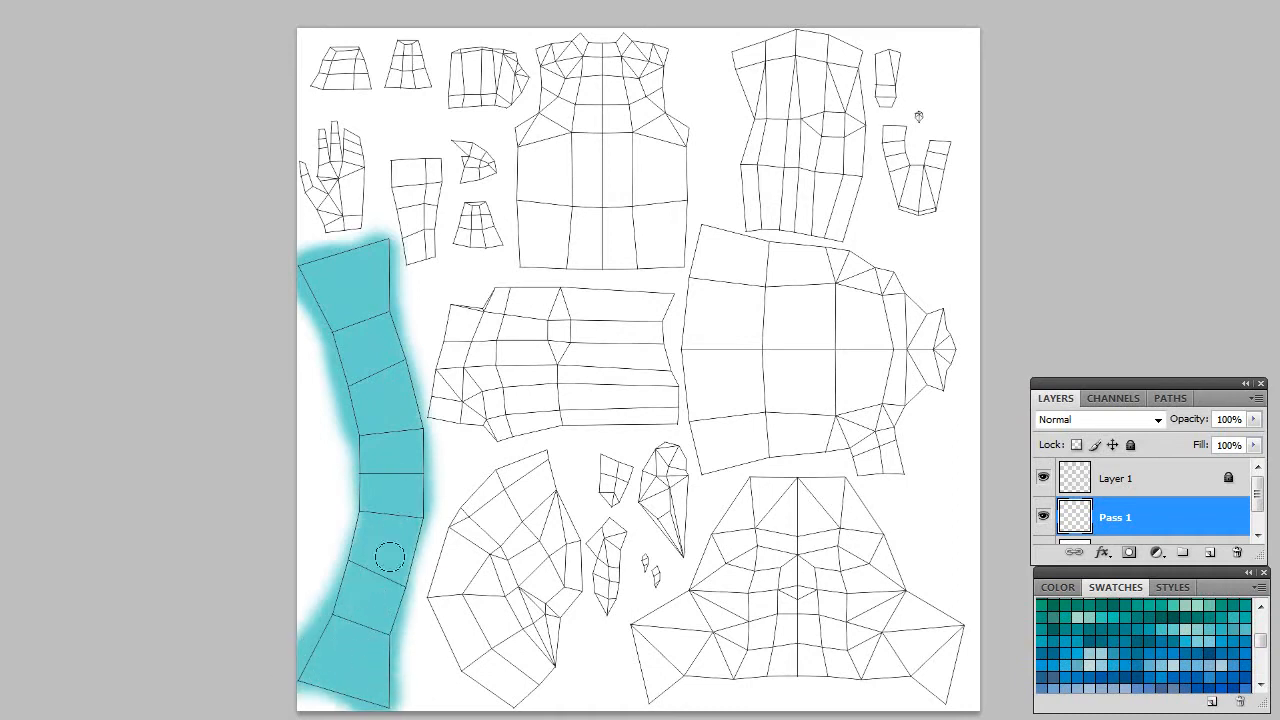
mouse_move(376, 416)
left_mouse_down()
mouse_move(369, 496)
mouse_move(329, 632)
mouse_move(361, 450)
left_mouse_up()
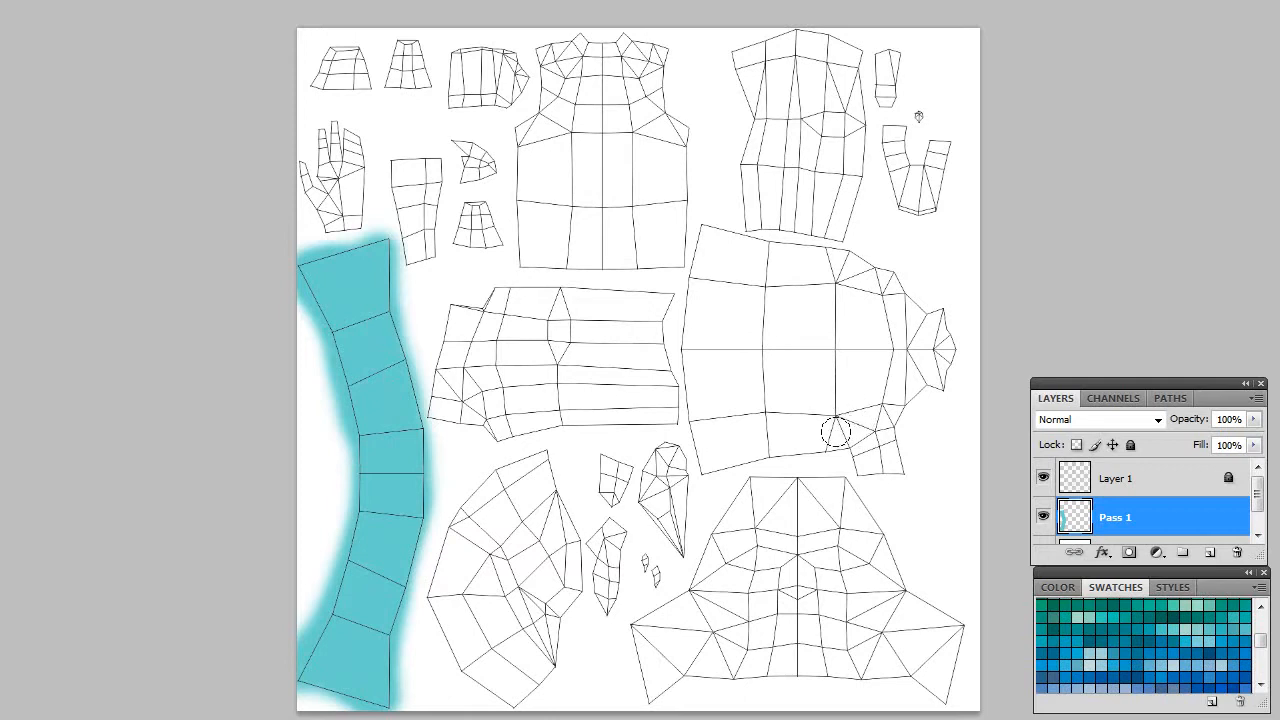
Paint the large UV shell at the texture's right and the torso-shaped shell at its upper middle turquoise, covering their edges.
mouse_move(830, 428)
left_mouse_down()
mouse_move(872, 469)
mouse_move(865, 458)
mouse_move(883, 465)
mouse_move(876, 428)
mouse_move(897, 465)
mouse_move(865, 361)
mouse_move(881, 399)
mouse_move(918, 349)
mouse_move(933, 349)
mouse_move(931, 319)
mouse_move(901, 334)
mouse_move(889, 295)
mouse_move(815, 257)
mouse_move(852, 265)
mouse_move(785, 262)
mouse_move(738, 250)
mouse_move(797, 262)
mouse_move(708, 235)
mouse_move(692, 404)
mouse_move(712, 460)
mouse_move(796, 428)
mouse_move(828, 440)
mouse_move(706, 450)
mouse_move(725, 290)
mouse_move(706, 360)
mouse_move(719, 447)
mouse_move(725, 334)
mouse_move(747, 290)
mouse_move(738, 387)
mouse_move(780, 292)
mouse_move(768, 397)
mouse_move(790, 296)
mouse_move(795, 412)
mouse_move(800, 314)
mouse_move(845, 413)
mouse_move(855, 320)
mouse_move(838, 290)
mouse_move(866, 355)
mouse_move(853, 289)
left_mouse_up()
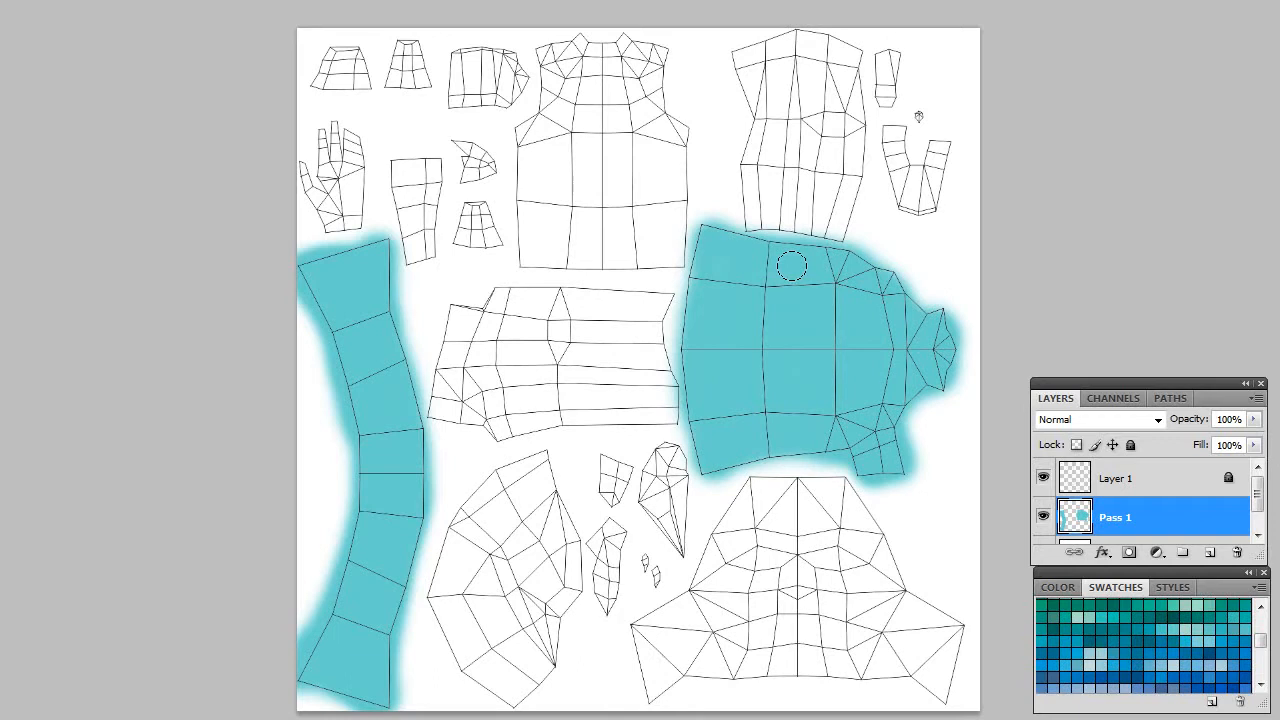
mouse_move(590, 68)
left_mouse_down()
mouse_move(565, 50)
mouse_move(634, 58)
mouse_move(630, 46)
mouse_move(539, 47)
mouse_move(546, 93)
mouse_move(519, 136)
mouse_move(520, 254)
mouse_move(670, 258)
mouse_move(673, 128)
mouse_move(671, 157)
mouse_move(645, 73)
mouse_move(646, 110)
mouse_move(614, 58)
mouse_move(586, 59)
mouse_move(542, 150)
mouse_move(543, 243)
mouse_move(549, 175)
mouse_move(605, 99)
mouse_move(563, 215)
mouse_move(613, 168)
mouse_move(617, 113)
mouse_move(642, 216)
mouse_move(658, 182)
mouse_move(623, 70)
mouse_move(654, 205)
mouse_move(646, 237)
mouse_move(585, 214)
mouse_move(619, 229)
left_mouse_up()
mouse_move(591, 159)
left_mouse_down()
mouse_move(581, 199)
mouse_move(589, 186)
mouse_move(555, 250)
mouse_move(642, 255)
left_mouse_up()
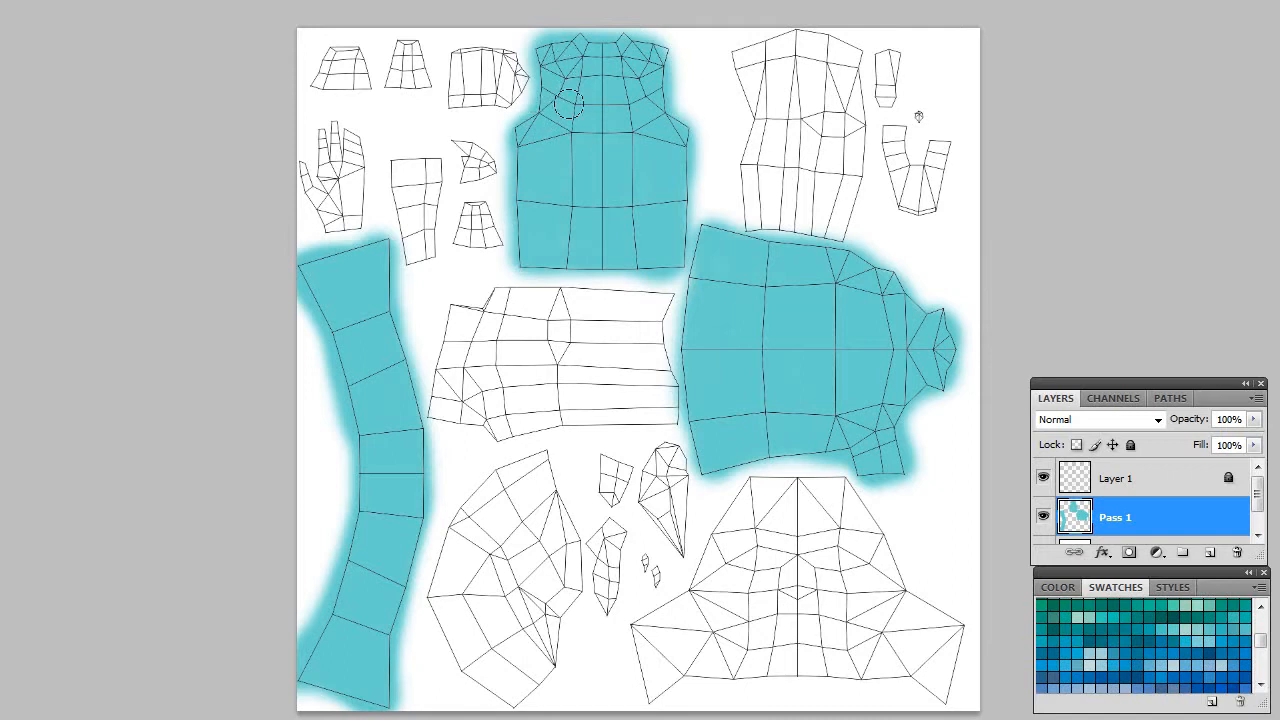
left_click_drag(655, 51, 657, 52)
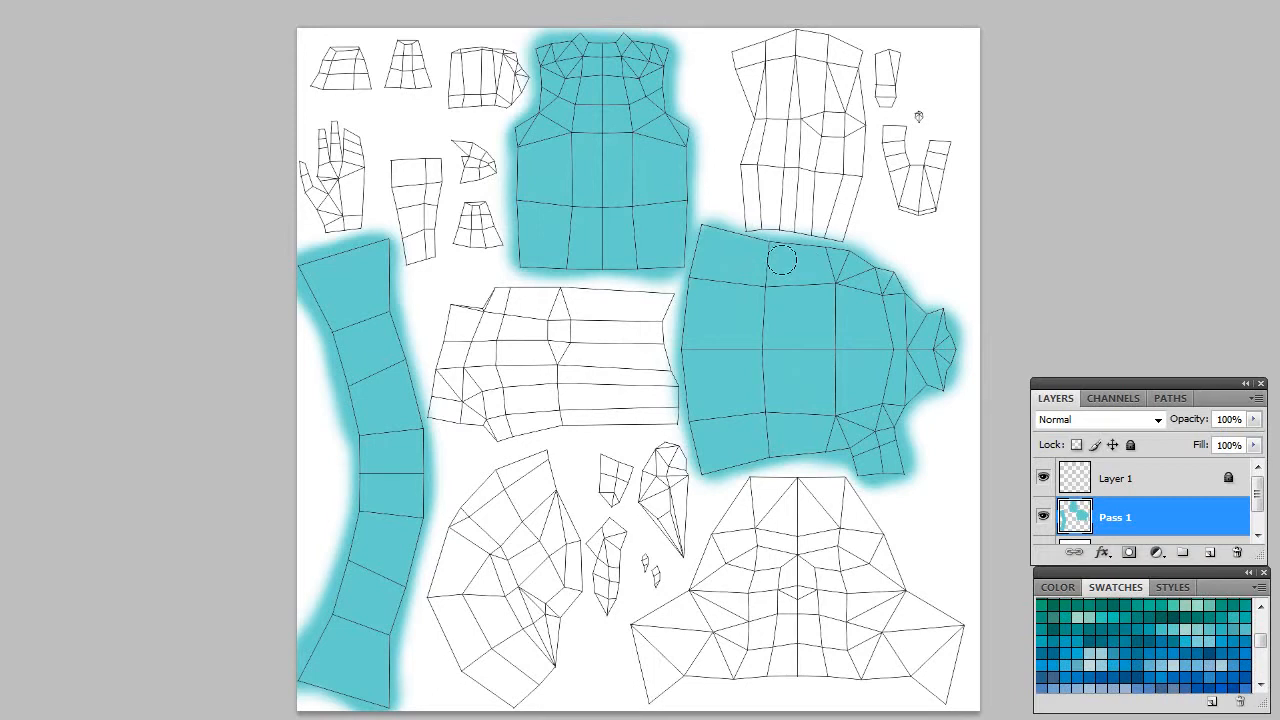
left_click_drag(906, 293, 934, 360)
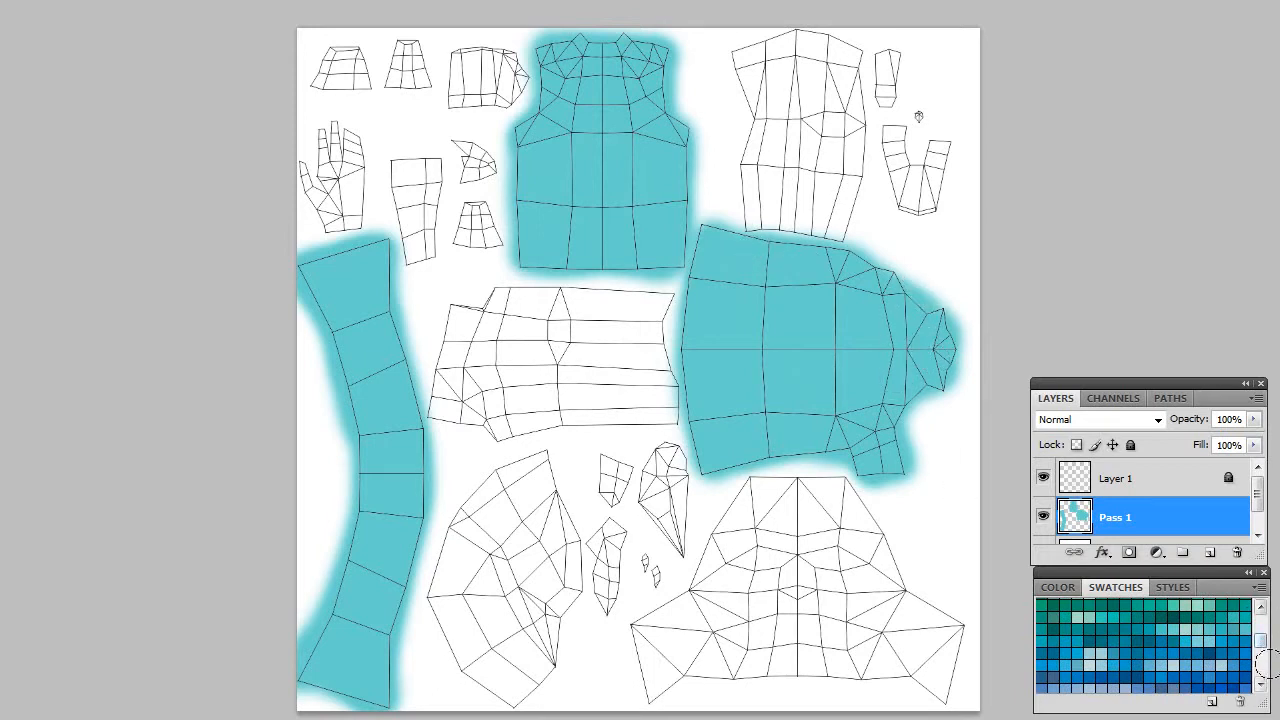
Choose a brown swatch and paint the large rounded UV shell at the lower left and the small shells beside it.
left_click_drag(1263, 645, 1263, 625)
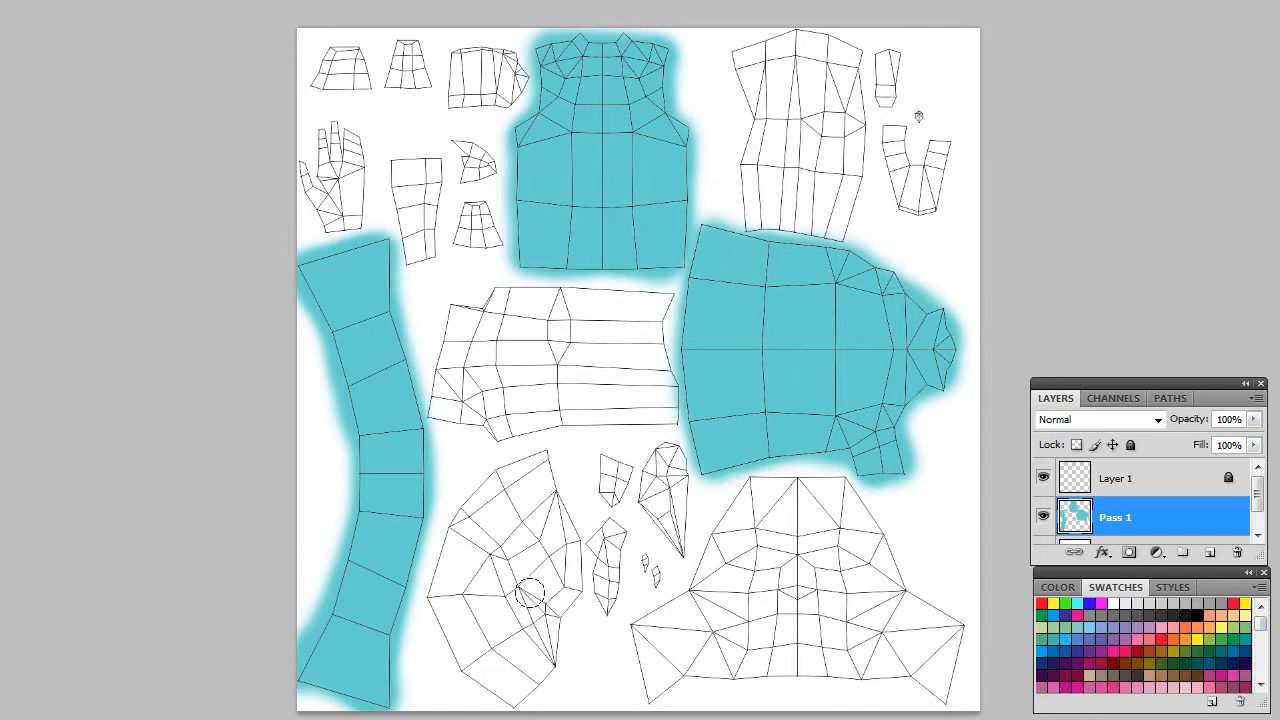
mouse_move(543, 478)
left_mouse_down()
mouse_move(483, 492)
mouse_move(439, 581)
mouse_move(442, 625)
mouse_move(515, 699)
mouse_move(502, 674)
mouse_move(542, 646)
mouse_move(541, 627)
mouse_move(494, 655)
mouse_move(481, 585)
mouse_move(440, 599)
mouse_move(490, 532)
mouse_move(474, 538)
mouse_move(483, 506)
mouse_move(453, 545)
mouse_move(469, 509)
mouse_move(512, 472)
mouse_move(488, 538)
mouse_move(506, 538)
mouse_move(524, 475)
mouse_move(514, 541)
mouse_move(529, 561)
mouse_move(527, 486)
mouse_move(540, 571)
mouse_move(535, 488)
mouse_move(559, 525)
mouse_move(548, 607)
mouse_move(560, 555)
mouse_move(546, 515)
mouse_move(561, 572)
mouse_move(543, 615)
mouse_move(543, 568)
mouse_move(512, 590)
mouse_move(523, 561)
mouse_move(536, 549)
mouse_move(573, 556)
mouse_move(603, 531)
mouse_move(593, 595)
mouse_move(609, 527)
mouse_move(591, 580)
mouse_move(600, 486)
mouse_move(630, 468)
mouse_move(680, 555)
mouse_move(675, 500)
mouse_move(654, 470)
mouse_move(665, 455)
mouse_move(678, 470)
mouse_move(682, 520)
mouse_move(655, 457)
mouse_move(660, 505)
mouse_move(643, 465)
left_mouse_up()
mouse_move(638, 557)
left_mouse_down()
mouse_move(660, 575)
mouse_move(642, 578)
left_mouse_up()
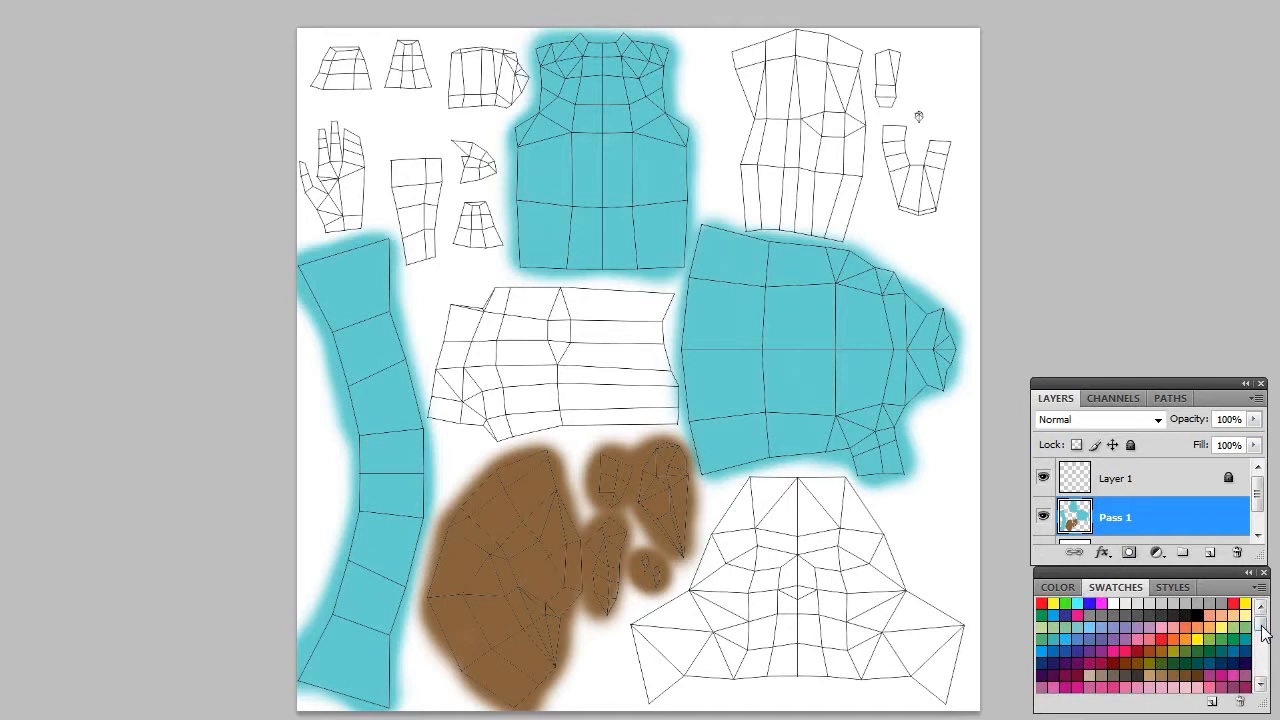
left_click_drag(1262, 626, 1264, 652)
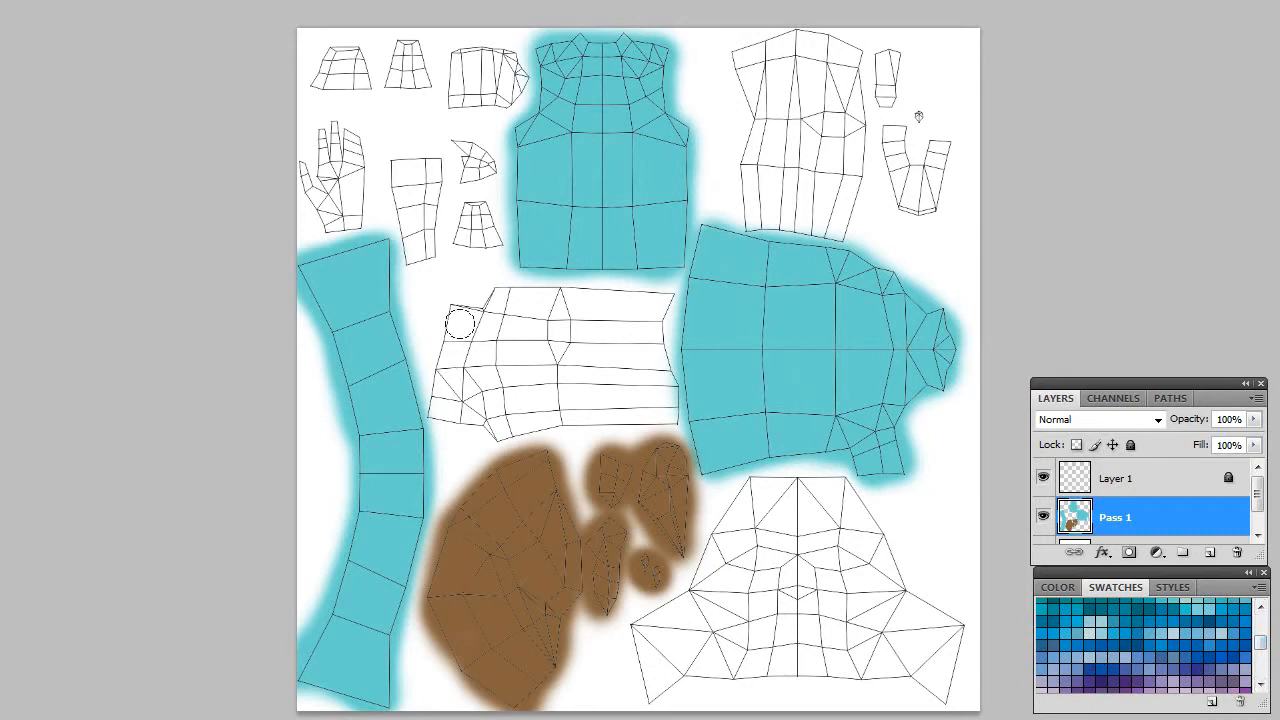
mouse_move(453, 317)
left_mouse_down()
mouse_move(488, 323)
mouse_move(458, 313)
mouse_move(491, 307)
mouse_move(522, 317)
left_mouse_up()
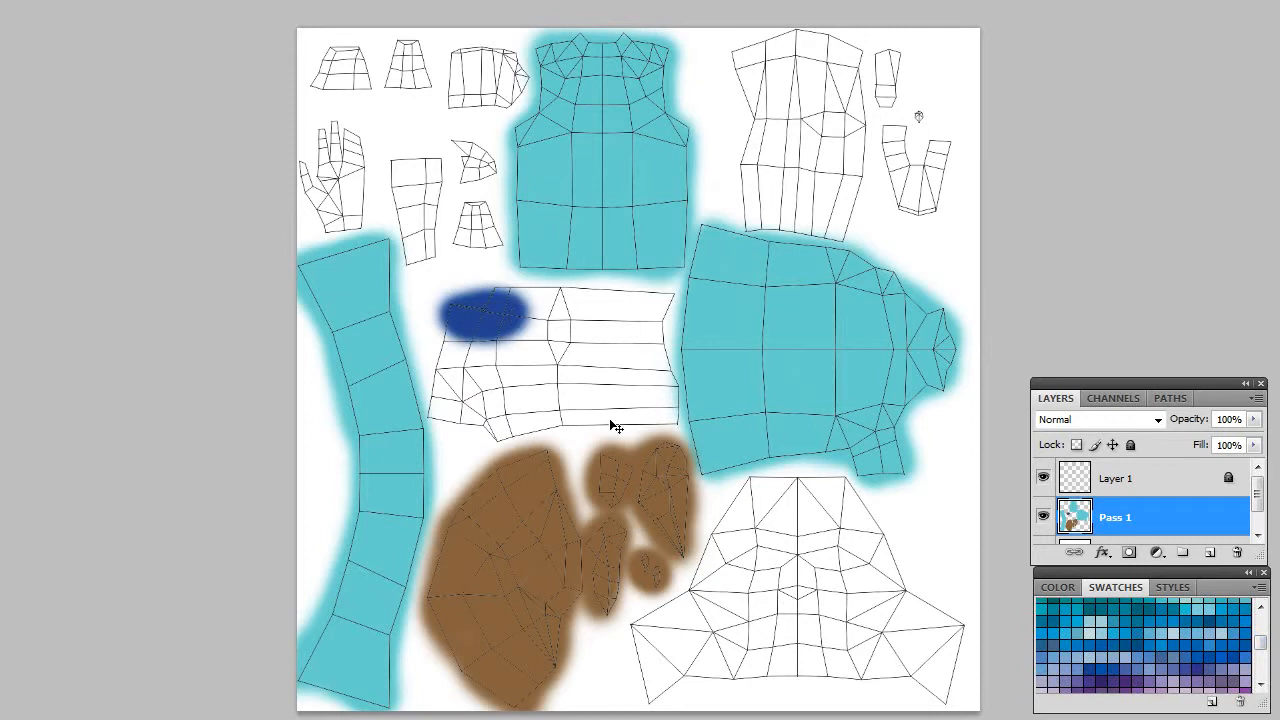
key("ctrl+z")
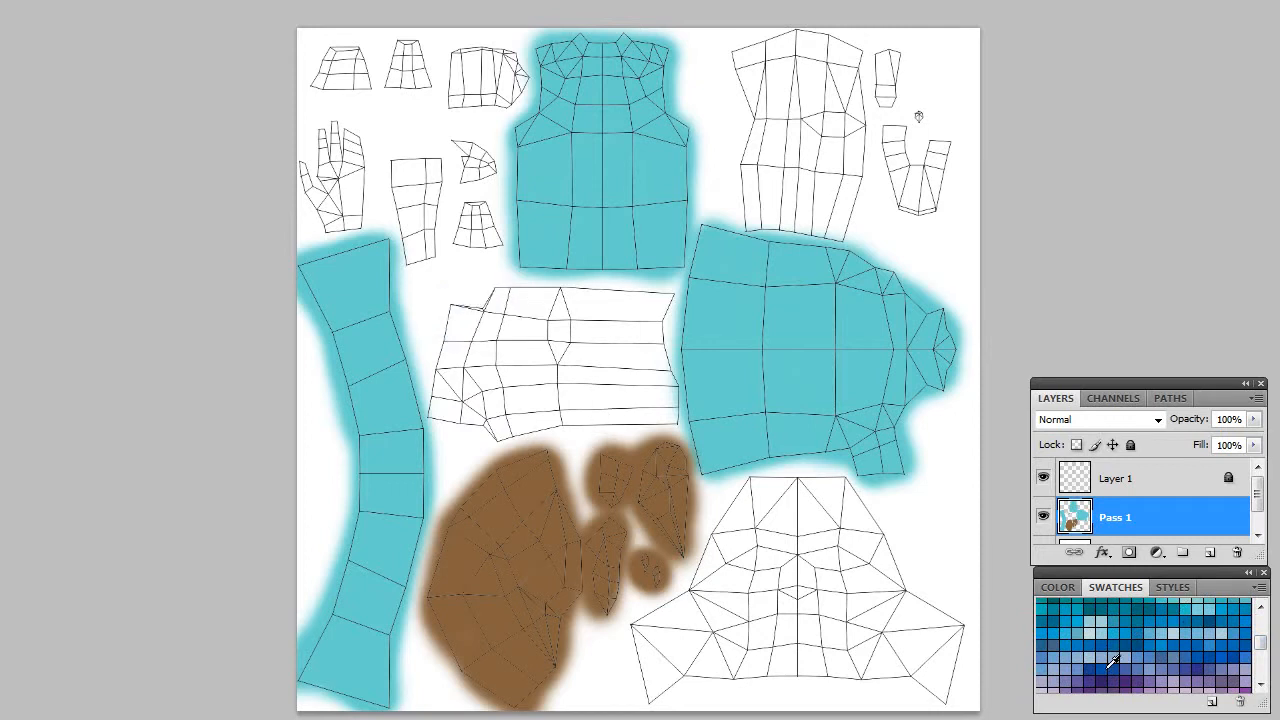
mouse_move(529, 386)
left_mouse_down()
mouse_move(560, 335)
mouse_move(567, 373)
left_mouse_up()
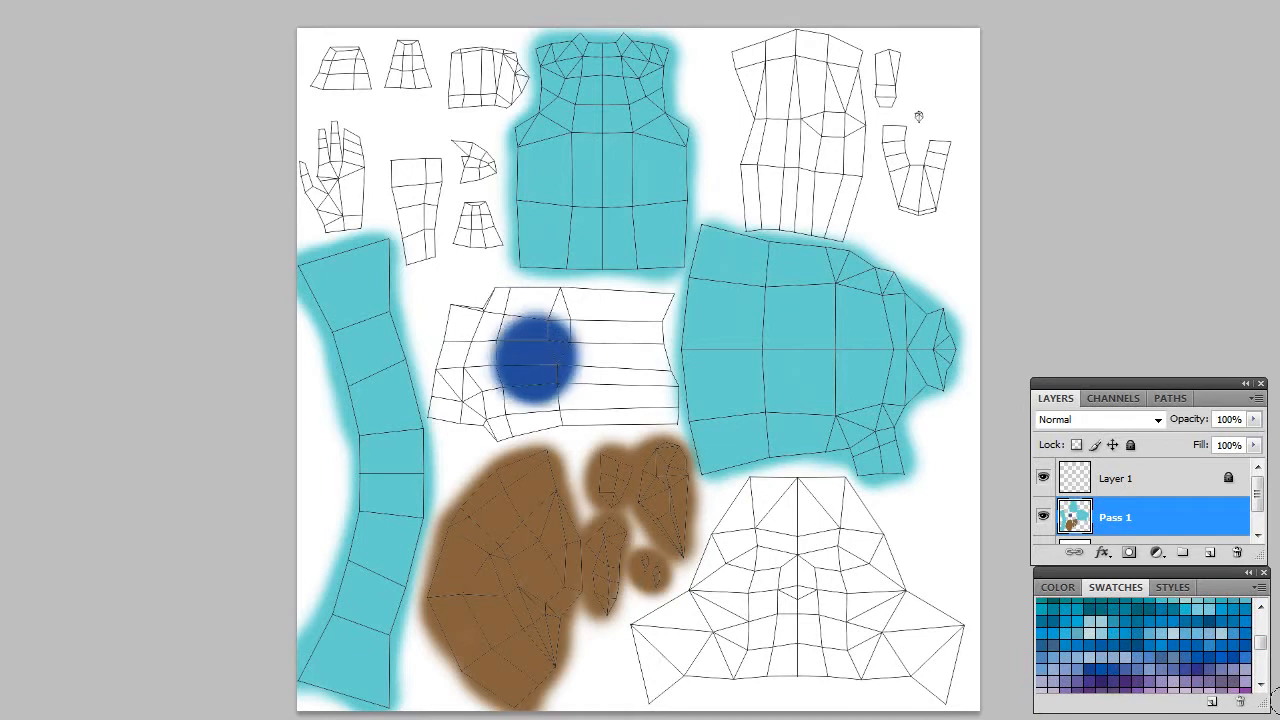
key("ctrl+z")
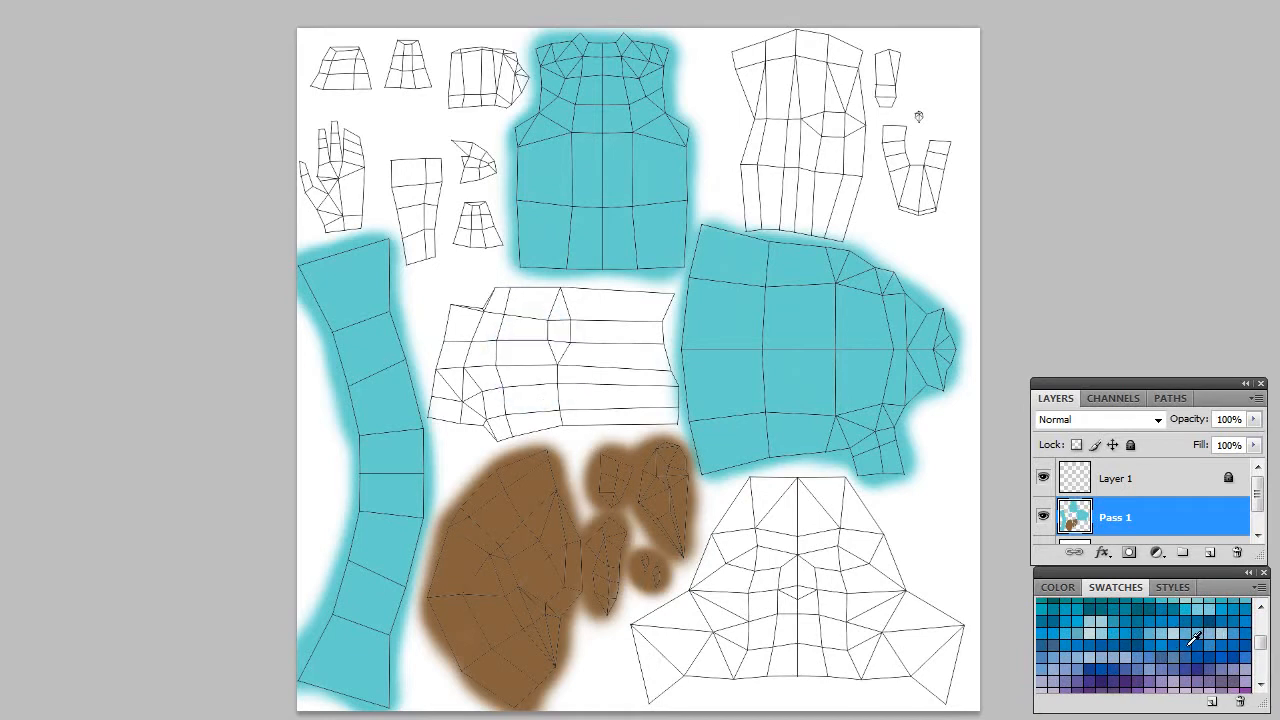
Choose a medium blue swatch and paint the whole UV shell in the middle of the texture, covering its edges.
mouse_move(515, 377)
left_mouse_down()
mouse_move(550, 320)
mouse_move(565, 340)
mouse_move(505, 290)
mouse_move(476, 322)
mouse_move(452, 305)
mouse_move(446, 415)
mouse_move(470, 365)
mouse_move(445, 360)
mouse_move(463, 410)
mouse_move(500, 438)
mouse_move(540, 418)
mouse_move(497, 372)
mouse_move(570, 405)
mouse_move(538, 410)
left_mouse_up()
left_click_drag(607, 401, 649, 401)
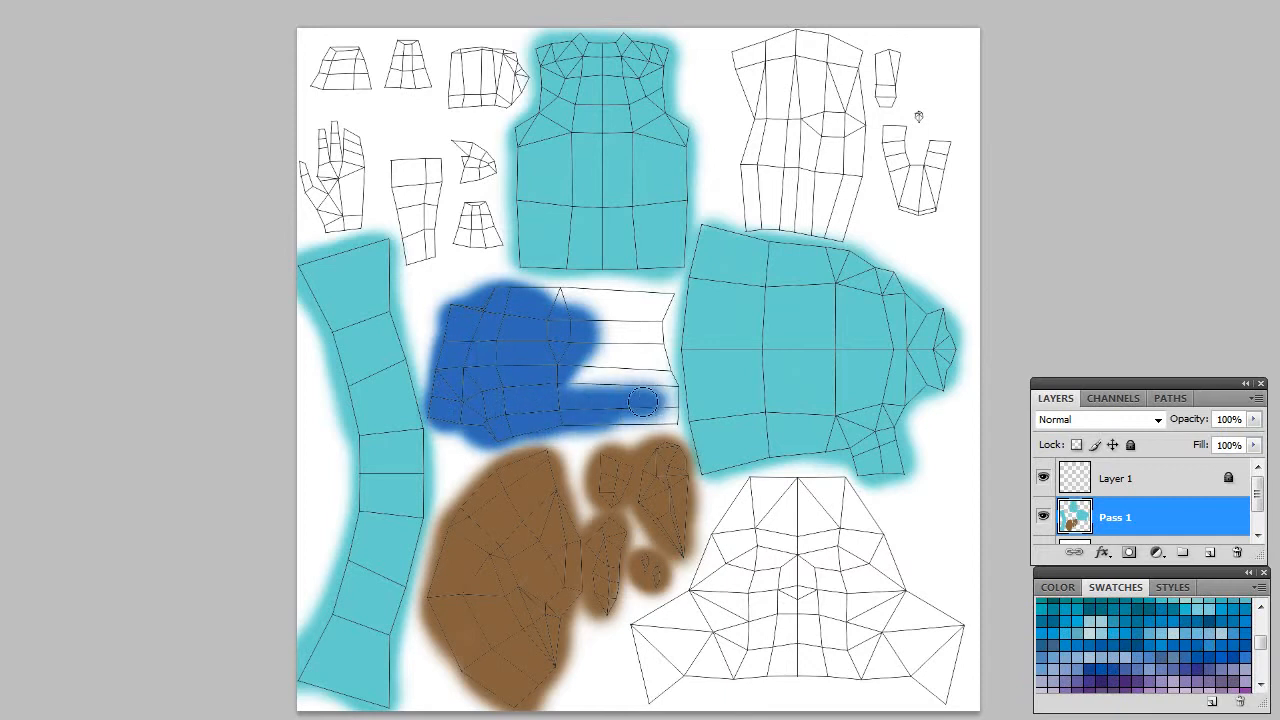
mouse_move(619, 424)
left_mouse_down()
mouse_move(657, 423)
mouse_move(631, 426)
mouse_move(658, 422)
mouse_move(567, 425)
mouse_move(674, 422)
mouse_move(651, 327)
mouse_move(675, 398)
mouse_move(666, 420)
mouse_move(654, 419)
mouse_move(661, 374)
mouse_move(648, 350)
mouse_move(619, 358)
mouse_move(619, 392)
mouse_move(604, 380)
mouse_move(600, 391)
mouse_move(554, 355)
mouse_move(582, 320)
mouse_move(526, 302)
mouse_move(668, 303)
mouse_move(653, 341)
mouse_move(634, 349)
mouse_move(632, 330)
mouse_move(618, 344)
mouse_move(588, 315)
left_mouse_up()
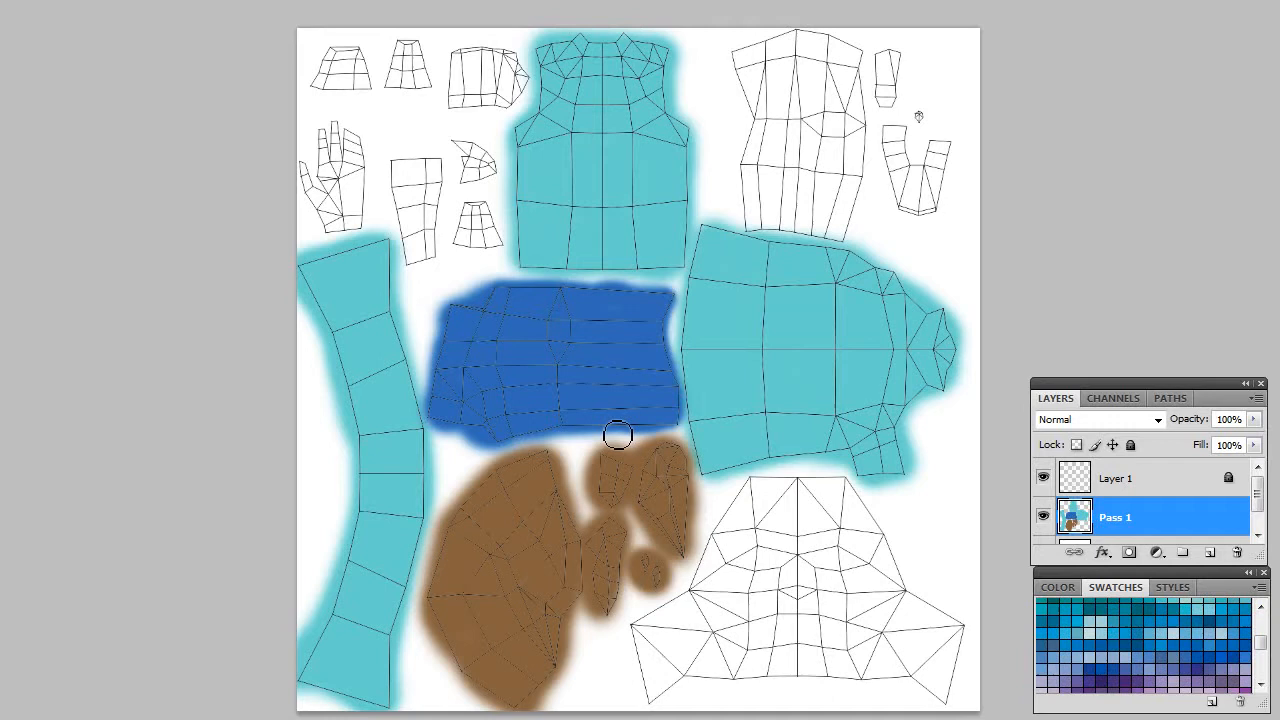
Choose a light beige skin swatch and paint the large wide UV shell at the texture's lower right, covering its edges.
left_click_drag(1262, 648, 1260, 633)
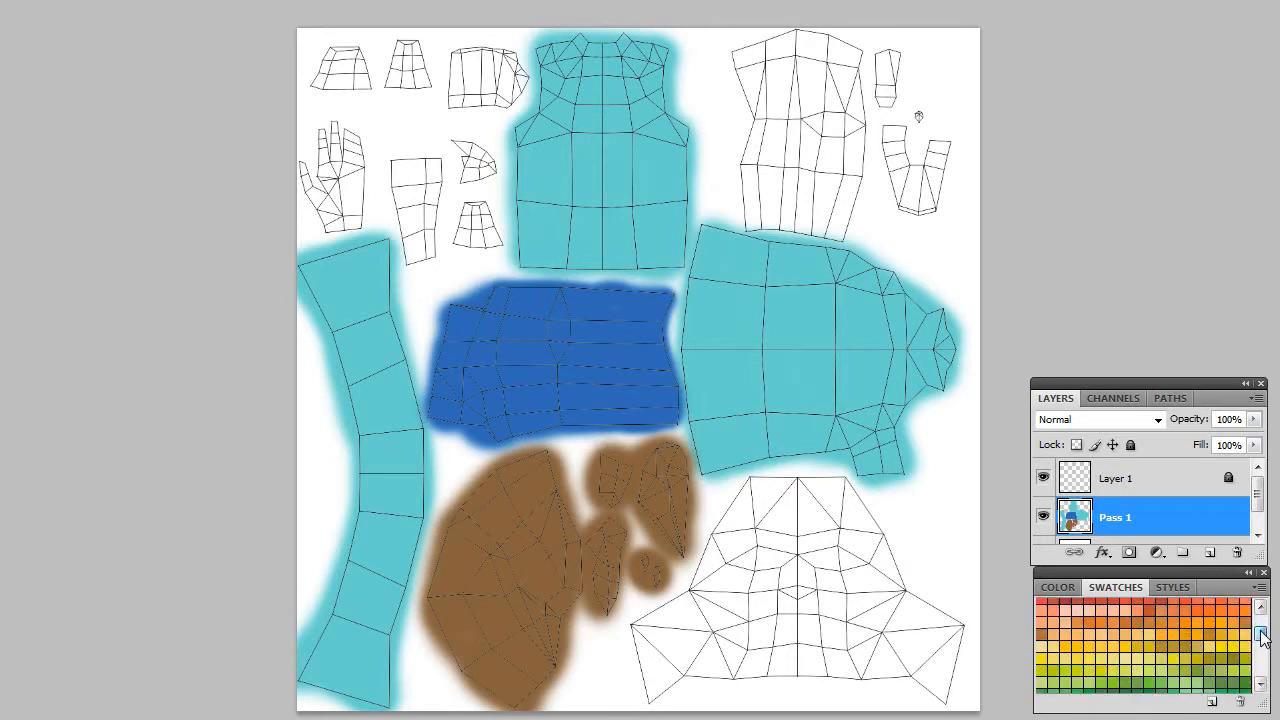
left_click(1264, 612)
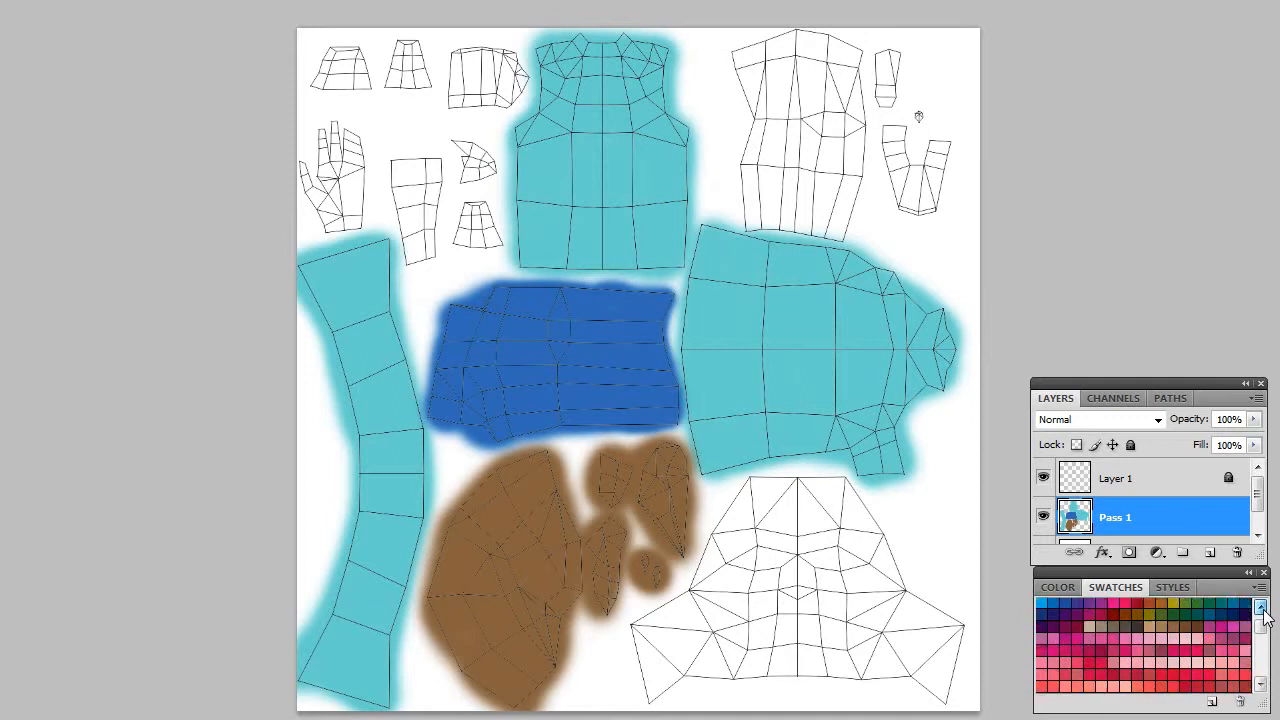
left_click_drag(1262, 632, 1261, 668)
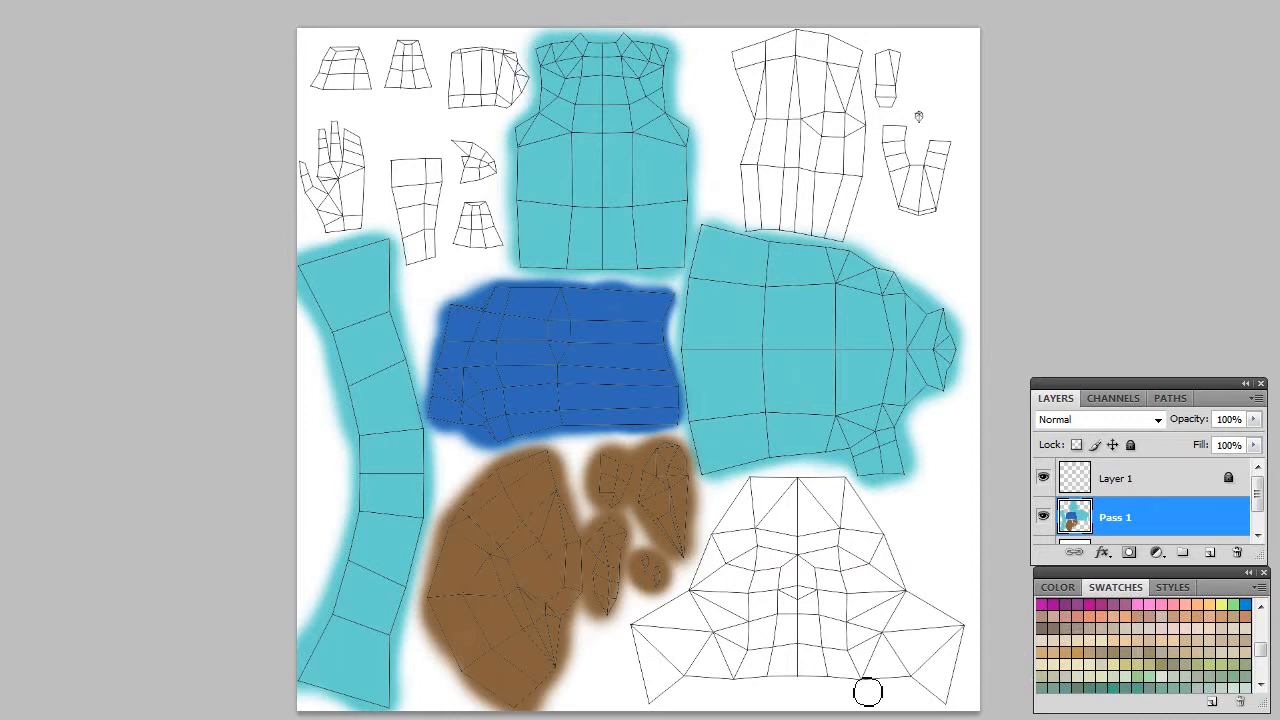
mouse_move(775, 590)
left_mouse_down()
mouse_move(751, 586)
mouse_move(766, 583)
left_mouse_up()
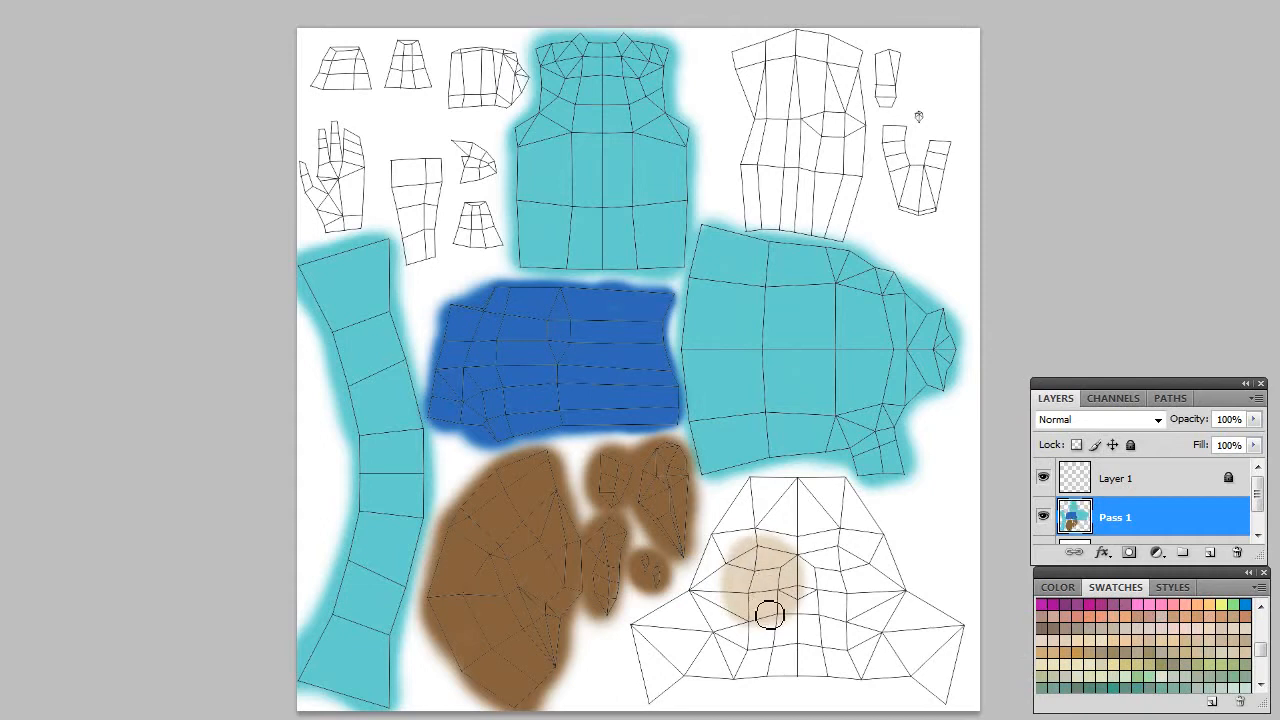
mouse_move(743, 606)
left_mouse_down()
mouse_move(747, 528)
mouse_move(700, 587)
left_mouse_up()
mouse_move(737, 518)
left_mouse_down()
mouse_move(765, 478)
mouse_move(813, 482)
mouse_move(885, 598)
mouse_move(805, 530)
mouse_move(772, 522)
mouse_move(765, 645)
mouse_move(685, 665)
mouse_move(700, 640)
mouse_move(643, 648)
mouse_move(638, 630)
mouse_move(685, 610)
mouse_move(668, 604)
mouse_move(775, 672)
mouse_move(935, 640)
mouse_move(928, 655)
mouse_move(950, 668)
mouse_move(925, 625)
mouse_move(888, 610)
left_mouse_up()
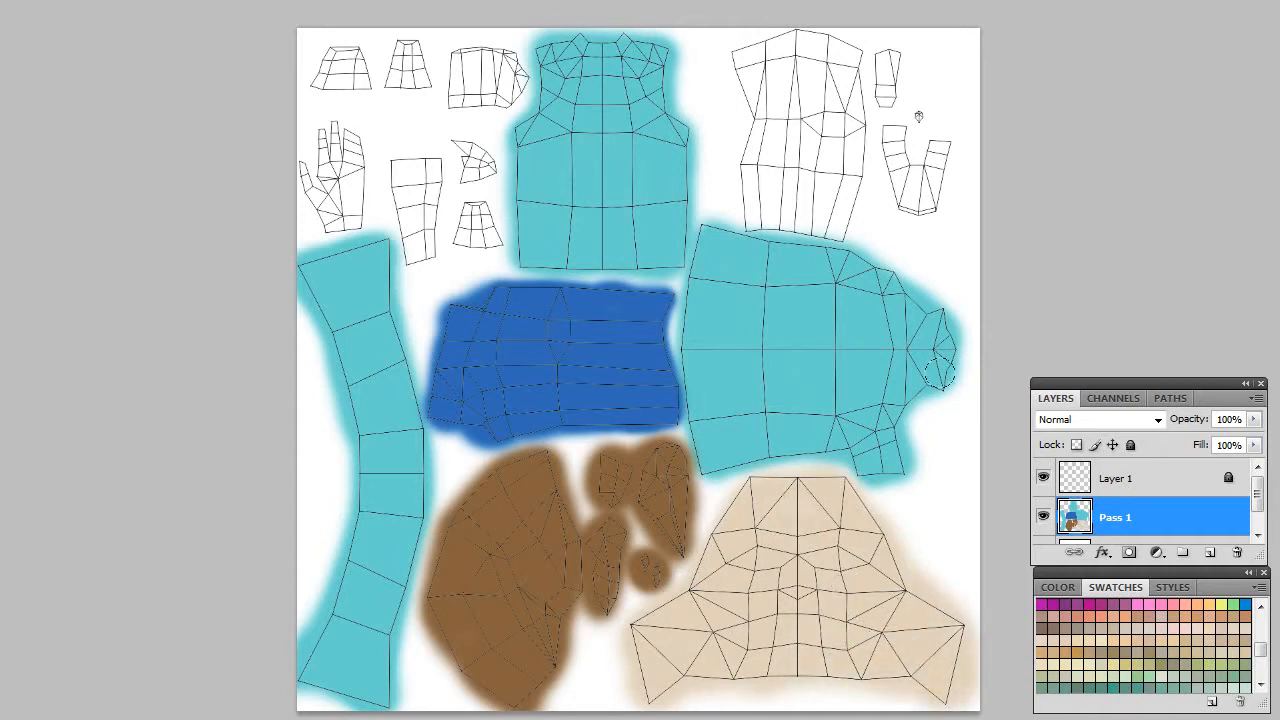
Paint the tip of the right turquoise shell, the torso shell's neckline and the tall upper-right shell in light beige.
mouse_move(948, 383)
left_mouse_down()
mouse_move(920, 352)
mouse_move(944, 312)
mouse_move(933, 338)
mouse_move(947, 322)
mouse_move(951, 369)
mouse_move(945, 322)
mouse_move(946, 363)
left_mouse_up()
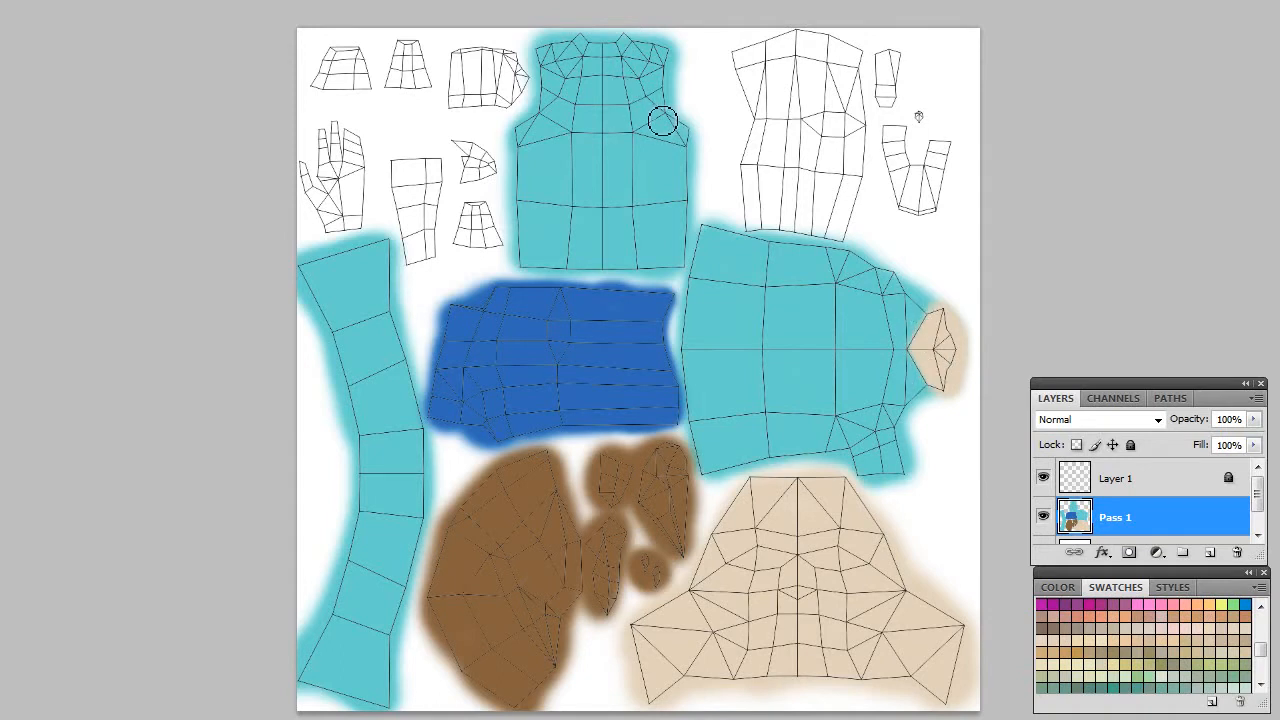
mouse_move(599, 42)
left_mouse_down()
mouse_move(586, 43)
mouse_move(626, 35)
mouse_move(619, 49)
mouse_move(600, 34)
left_mouse_up()
left_click(588, 42)
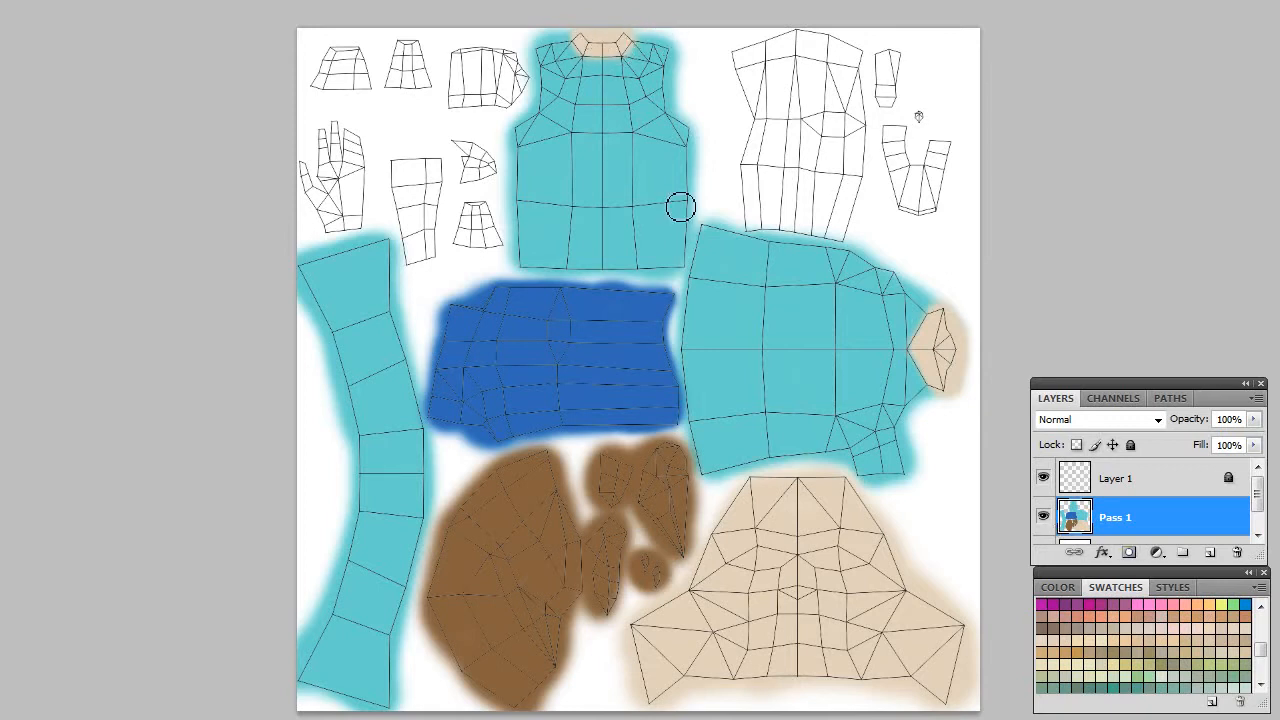
mouse_move(772, 70)
left_mouse_down()
mouse_move(744, 53)
mouse_move(785, 60)
mouse_move(741, 73)
mouse_move(737, 37)
mouse_move(799, 37)
mouse_move(800, 68)
mouse_move(762, 45)
left_mouse_up()
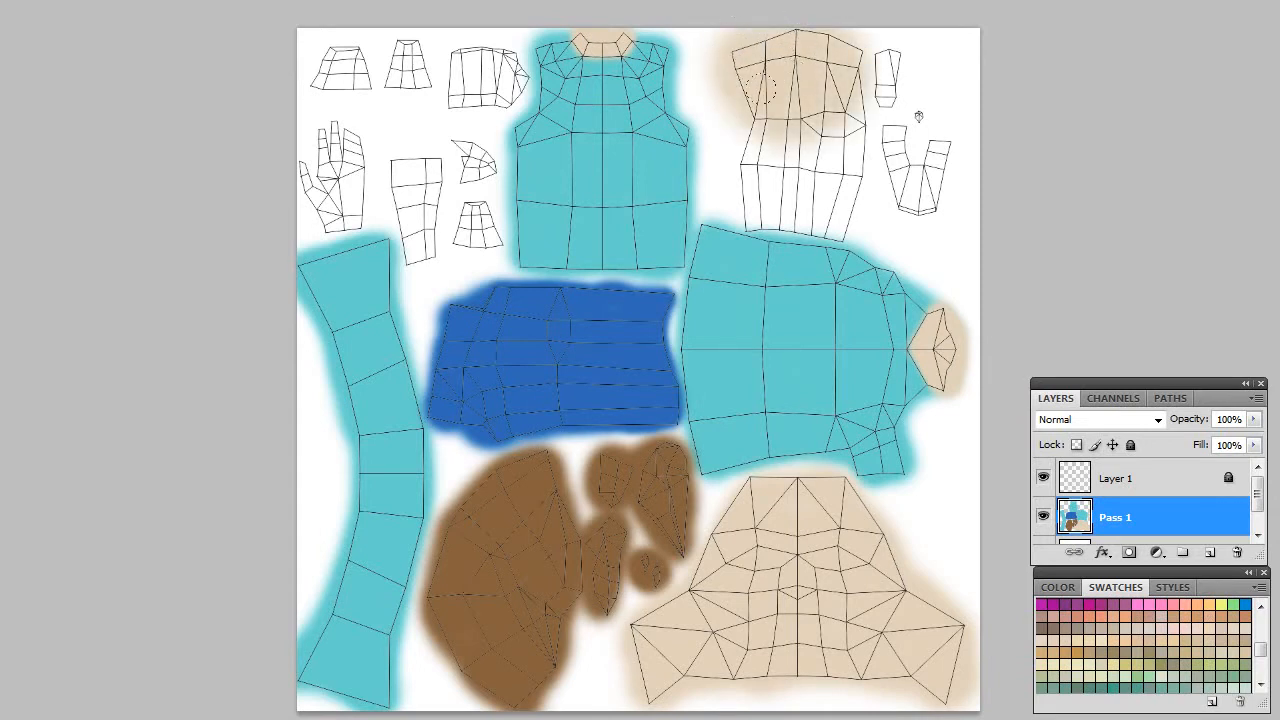
mouse_move(753, 152)
left_mouse_down()
mouse_move(748, 212)
mouse_move(835, 220)
mouse_move(790, 172)
mouse_move(850, 145)
mouse_move(836, 95)
left_mouse_up()
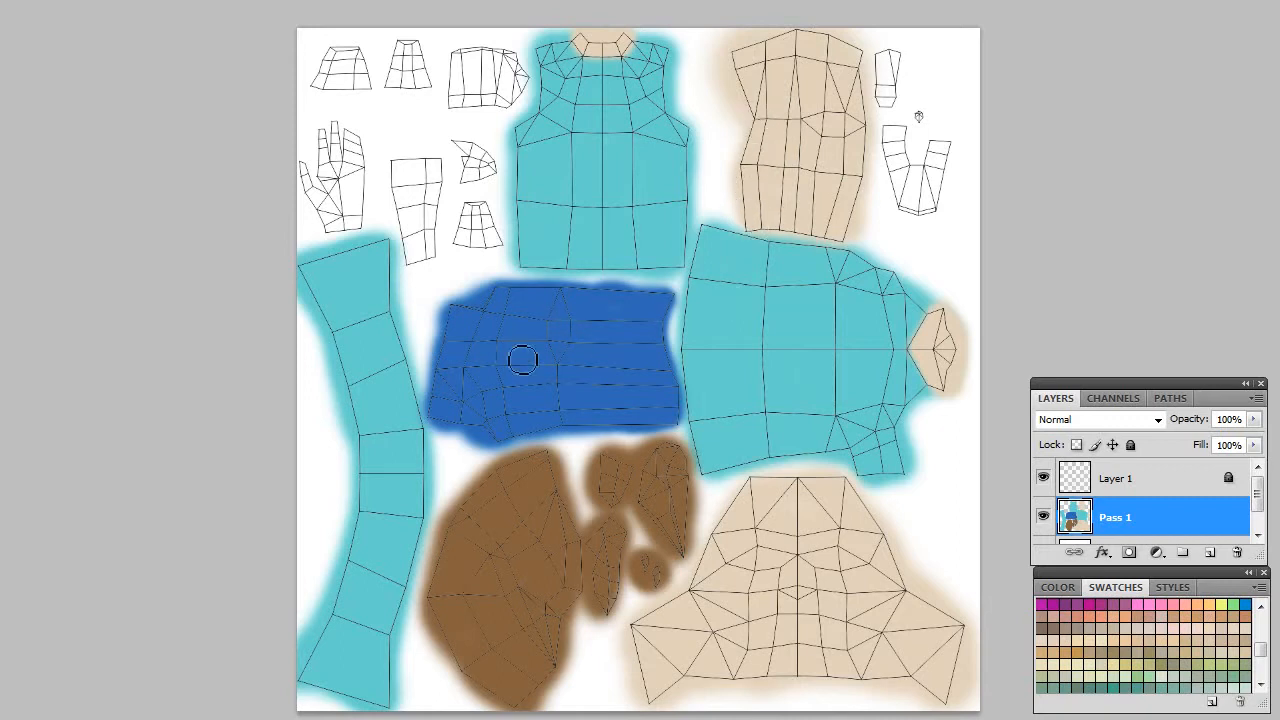
Paint the hand and the small upper-left shells light beige, and the tapered shell beside the hand turquoise.
mouse_move(370, 95)
left_mouse_down()
mouse_move(363, 60)
mouse_move(336, 90)
mouse_move(326, 71)
mouse_move(407, 74)
mouse_move(401, 62)
mouse_move(394, 71)
mouse_move(408, 45)
mouse_move(396, 93)
mouse_move(432, 94)
mouse_move(429, 82)
mouse_move(458, 101)
mouse_move(431, 98)
mouse_move(458, 75)
mouse_move(452, 59)
mouse_move(456, 93)
mouse_move(459, 58)
mouse_move(465, 100)
mouse_move(470, 58)
mouse_move(480, 78)
mouse_move(472, 58)
mouse_move(487, 57)
mouse_move(467, 56)
mouse_move(520, 74)
mouse_move(508, 56)
mouse_move(521, 83)
mouse_move(499, 73)
mouse_move(501, 102)
mouse_move(472, 111)
mouse_move(516, 80)
left_mouse_up()
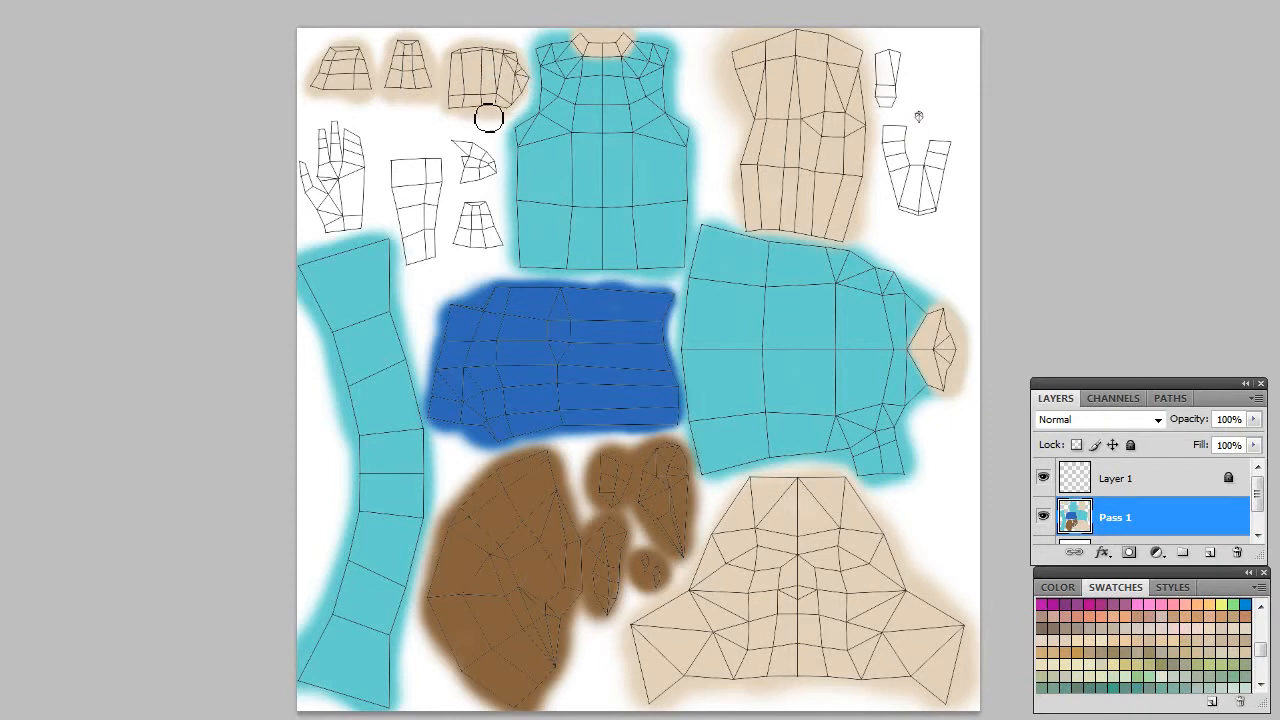
mouse_move(472, 147)
left_mouse_down()
mouse_move(466, 157)
mouse_move(449, 137)
mouse_move(474, 173)
mouse_move(477, 157)
mouse_move(472, 168)
left_mouse_up()
mouse_move(466, 226)
left_mouse_down()
mouse_move(469, 214)
mouse_move(486, 229)
mouse_move(477, 209)
mouse_move(469, 222)
mouse_move(483, 236)
left_mouse_up()
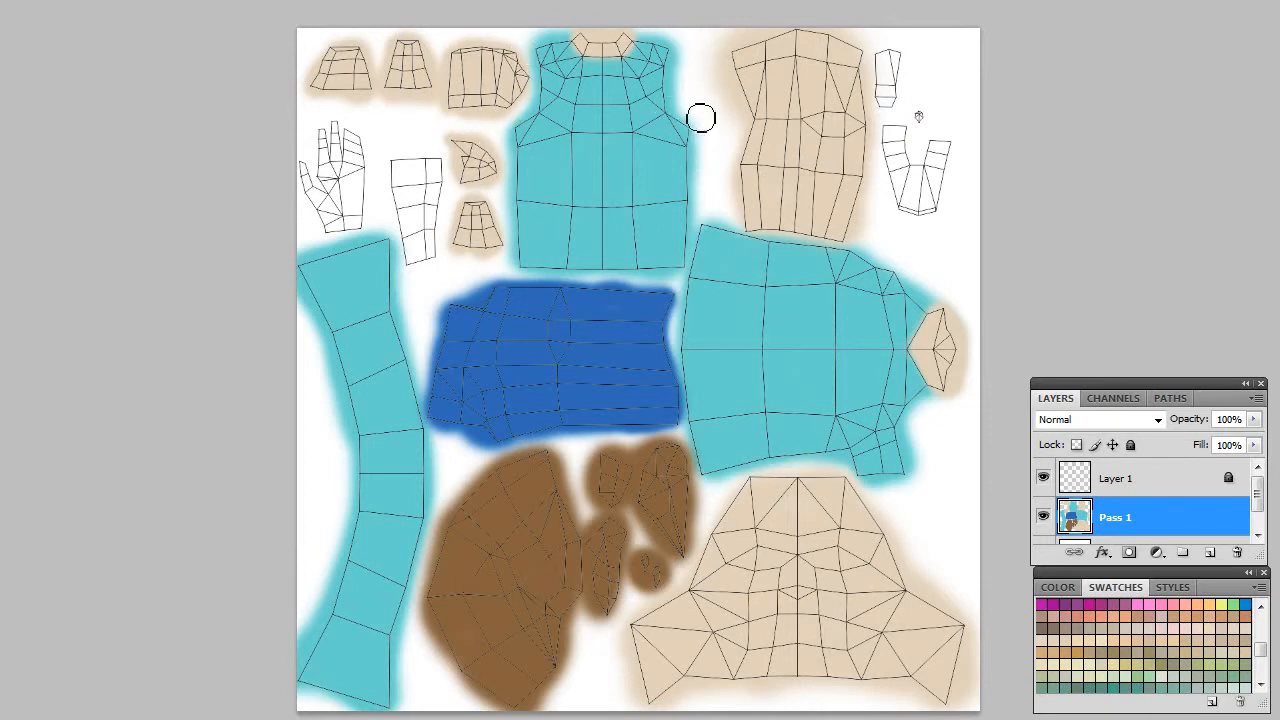
mouse_move(333, 131)
left_mouse_down()
mouse_move(360, 150)
mouse_move(335, 151)
mouse_move(346, 168)
mouse_move(324, 178)
mouse_move(345, 213)
mouse_move(325, 219)
mouse_move(334, 229)
mouse_move(346, 229)
mouse_move(323, 225)
mouse_move(313, 186)
mouse_move(333, 206)
mouse_move(353, 185)
mouse_move(340, 148)
mouse_move(352, 143)
mouse_move(340, 142)
mouse_move(353, 203)
left_mouse_up()
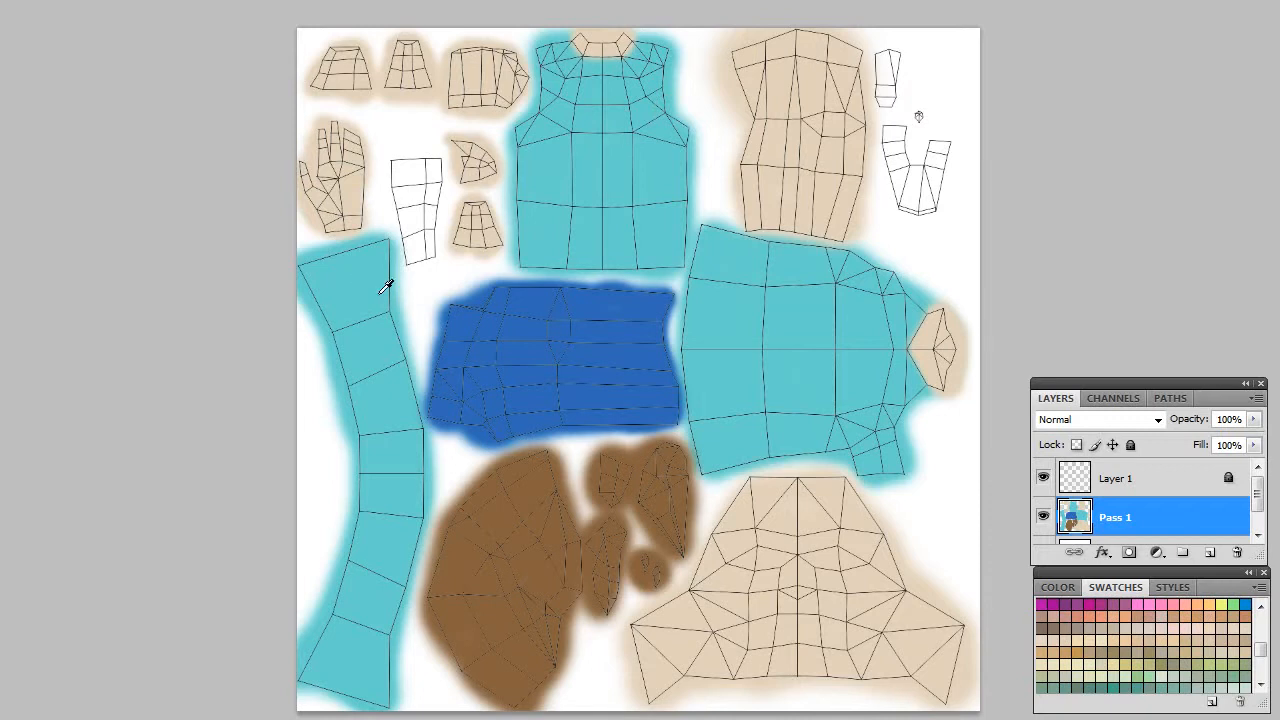
mouse_move(414, 249)
left_mouse_down()
mouse_move(435, 164)
mouse_move(435, 190)
mouse_move(411, 185)
mouse_move(410, 213)
mouse_move(398, 168)
mouse_move(422, 226)
left_mouse_up()
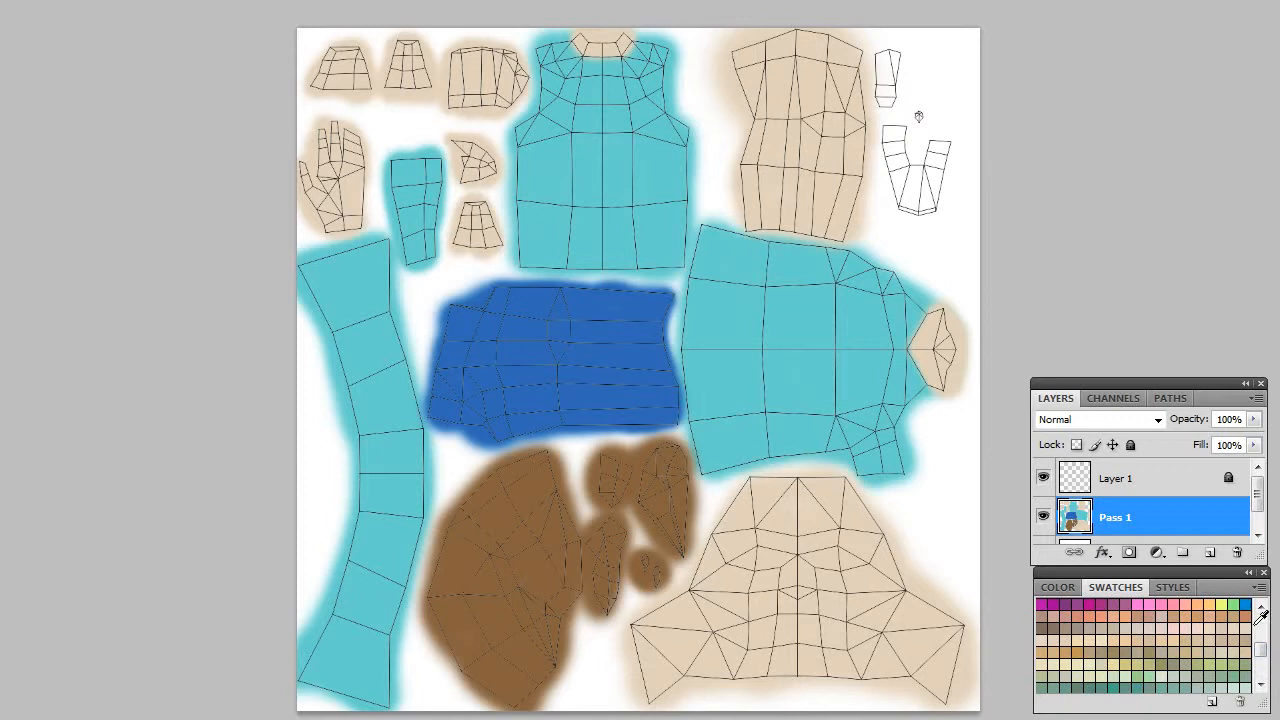
Choose a near-black swatch and paint the narrow strip, the V-shaped shell and the tiny shell at the texture's upper right.
left_click_drag(1266, 658, 1259, 652)
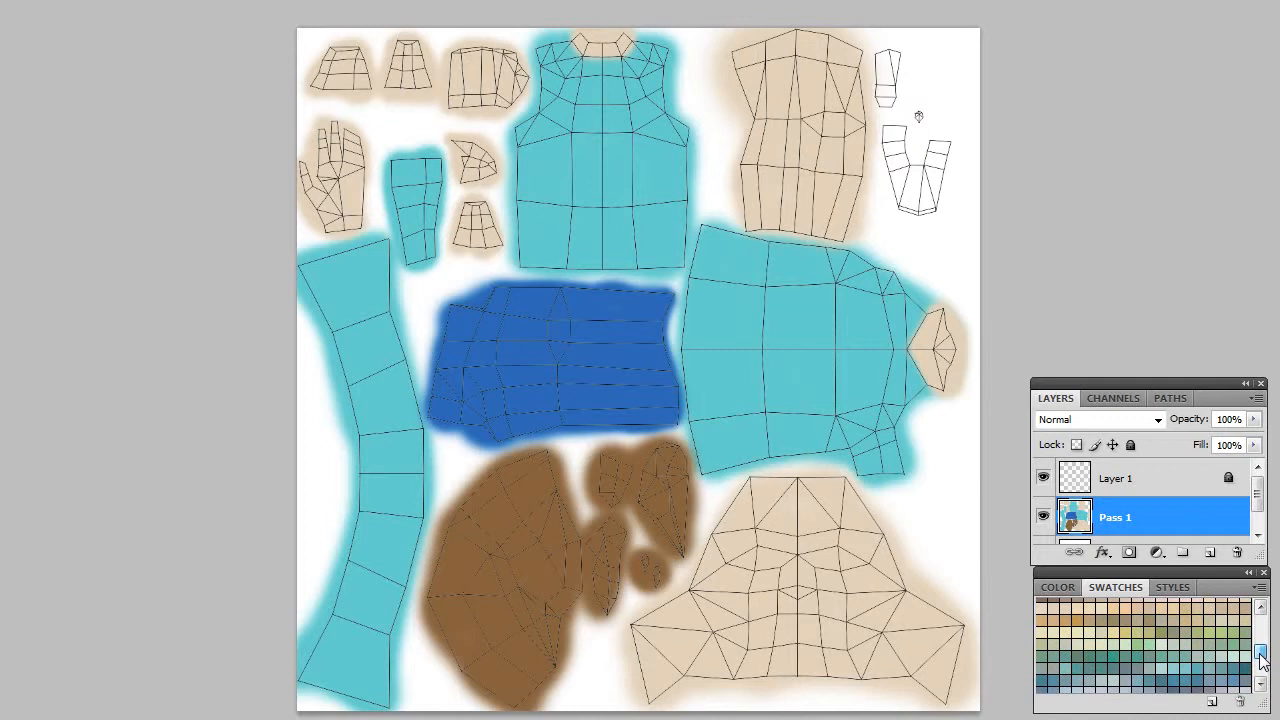
left_click_drag(1259, 653, 1261, 684)
left_click_drag(1264, 614, 1268, 612)
left_click_drag(1264, 665, 1262, 688)
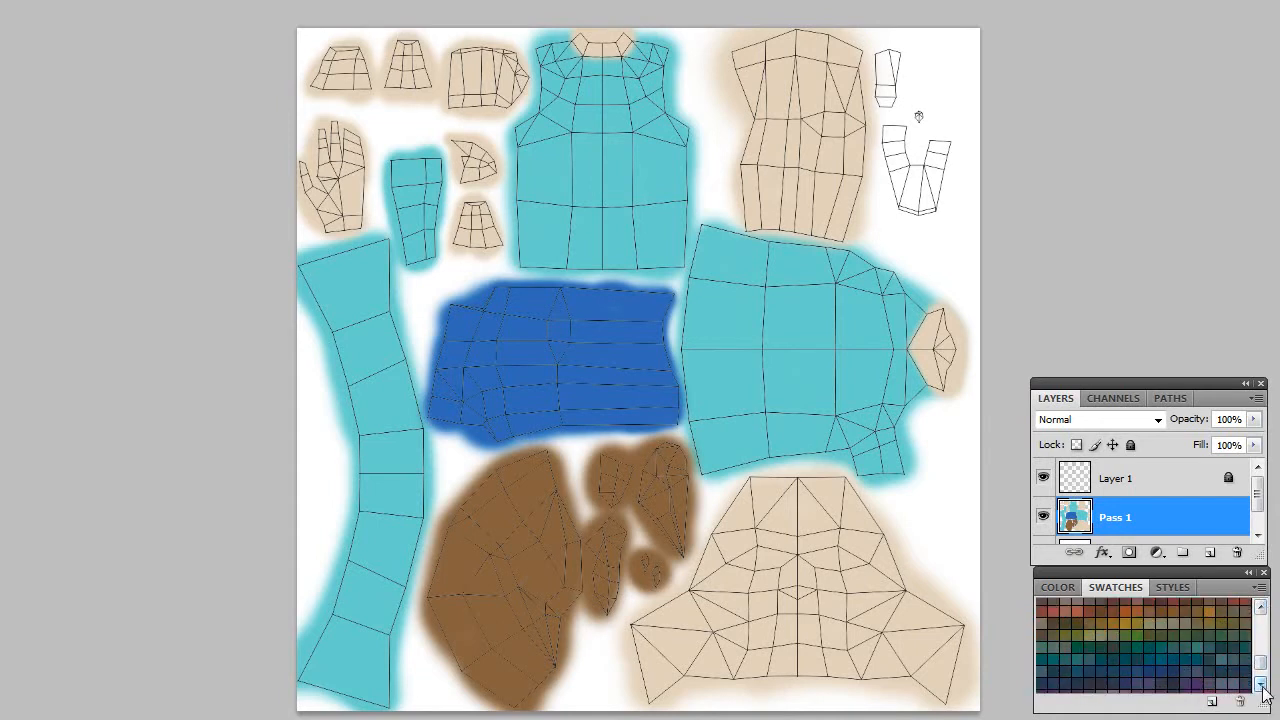
left_click(1263, 609)
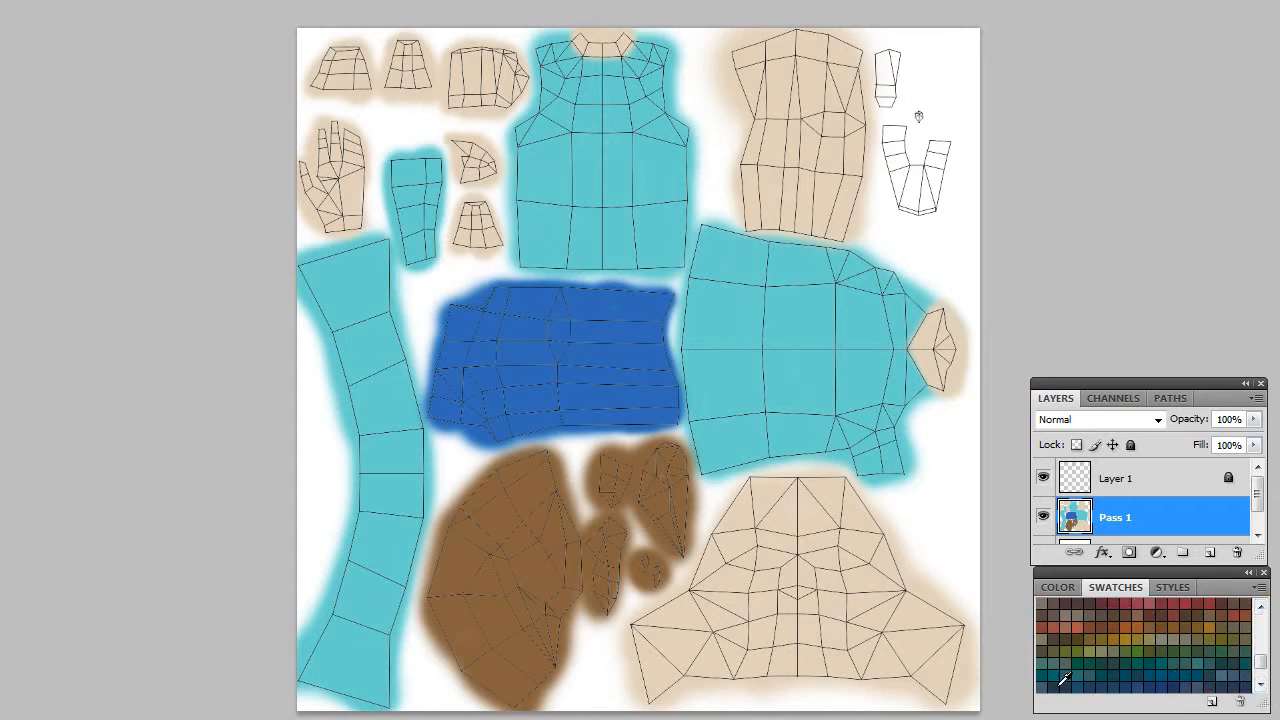
left_click(1261, 685)
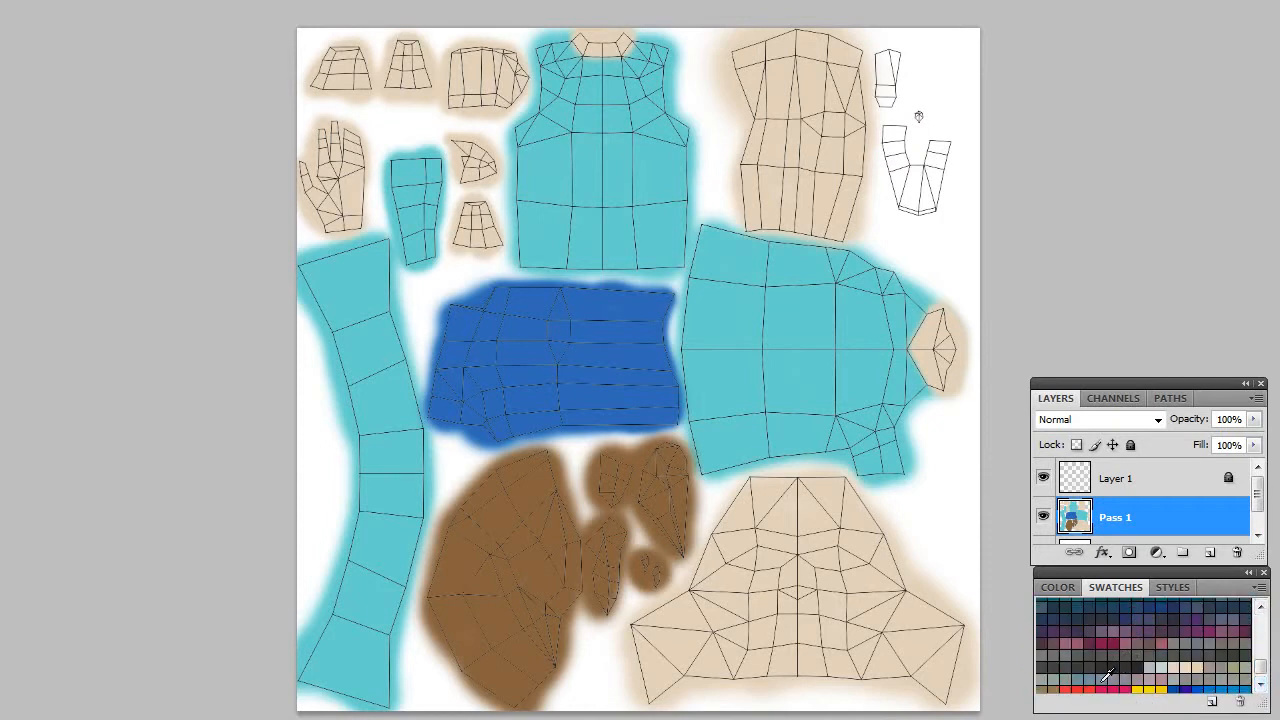
mouse_move(896, 53)
left_mouse_down()
mouse_move(898, 110)
mouse_move(890, 58)
mouse_move(889, 100)
mouse_move(922, 114)
mouse_move(916, 139)
mouse_move(899, 138)
mouse_move(903, 162)
mouse_move(891, 137)
mouse_move(911, 204)
mouse_move(914, 183)
mouse_move(906, 204)
mouse_move(927, 213)
mouse_move(936, 148)
mouse_move(944, 193)
left_mouse_up()
left_click(920, 116)
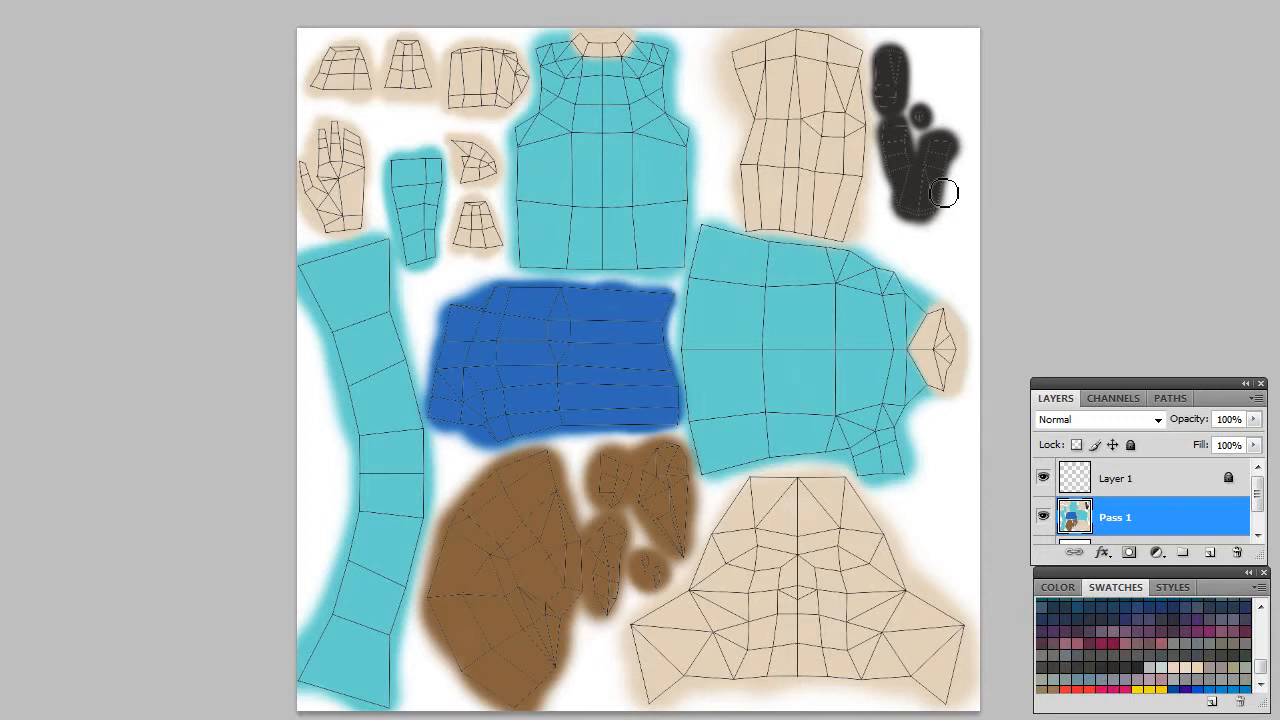
Hide the UV wireframe on Layer 1 and start saving the texture under the LetsPlay project's textures folder.
left_click(1044, 482)
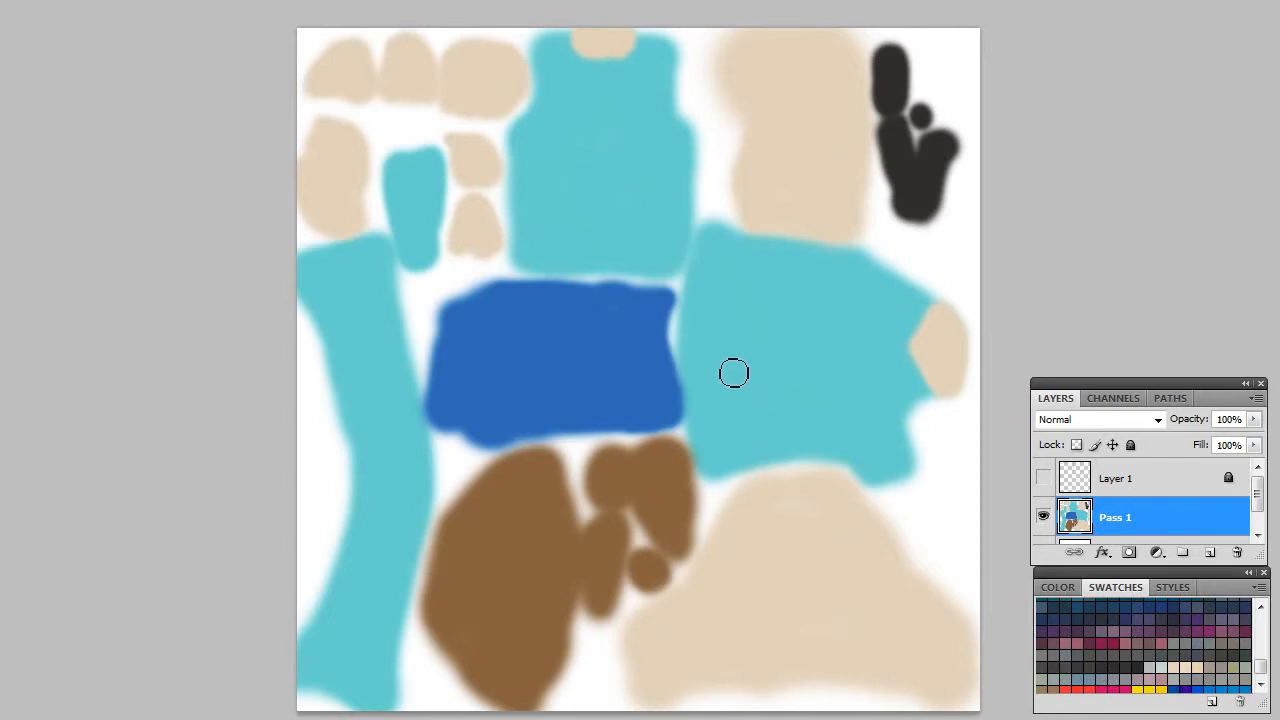
key("alt+f")
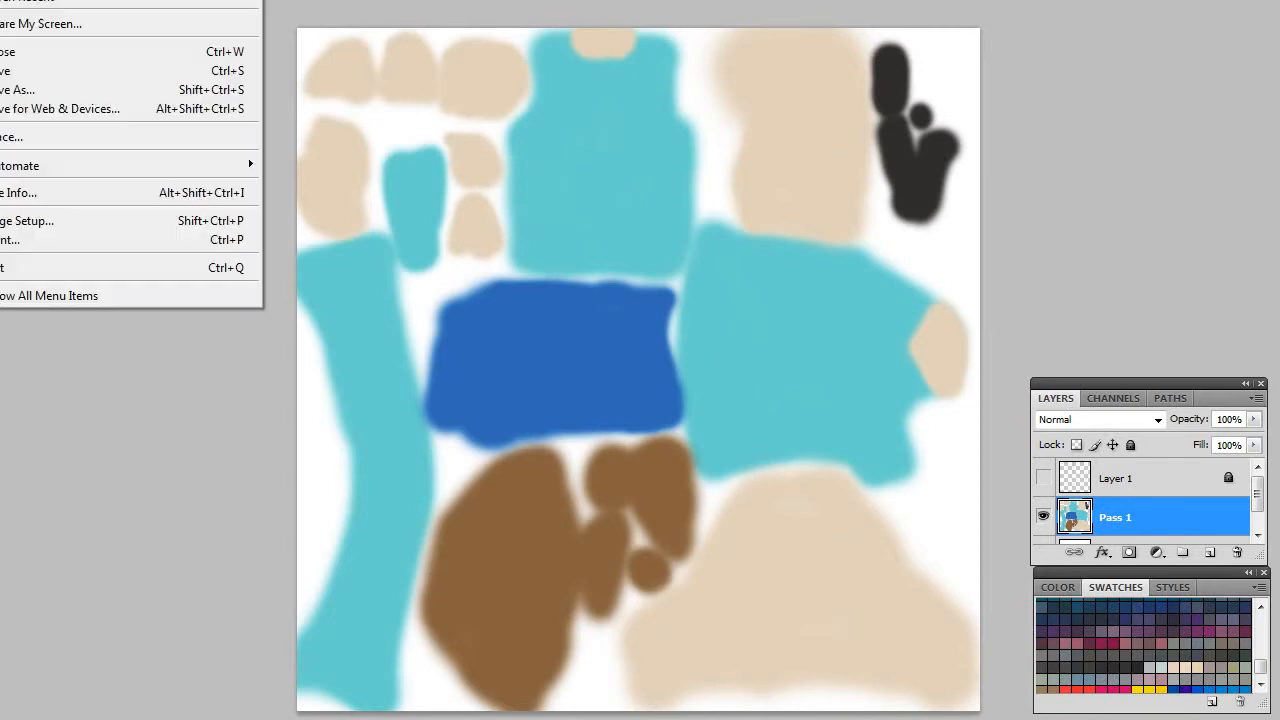
left_click(77, 90)
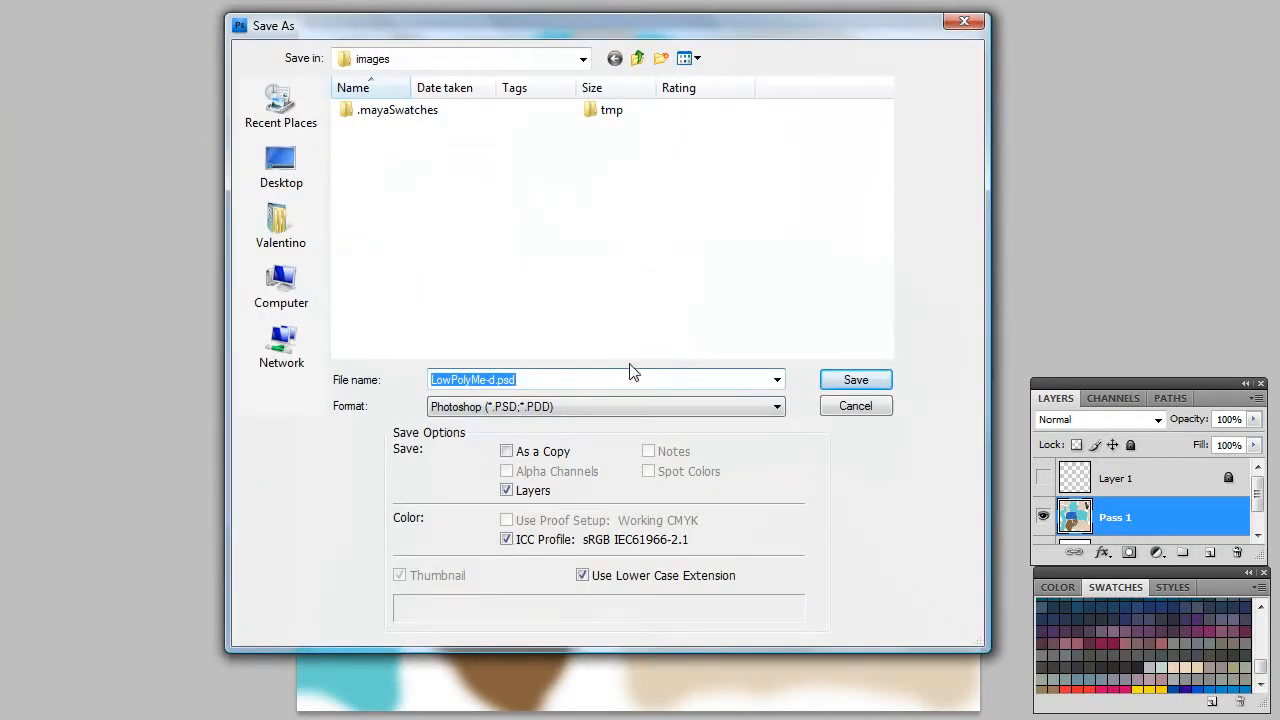
left_click(638, 60)
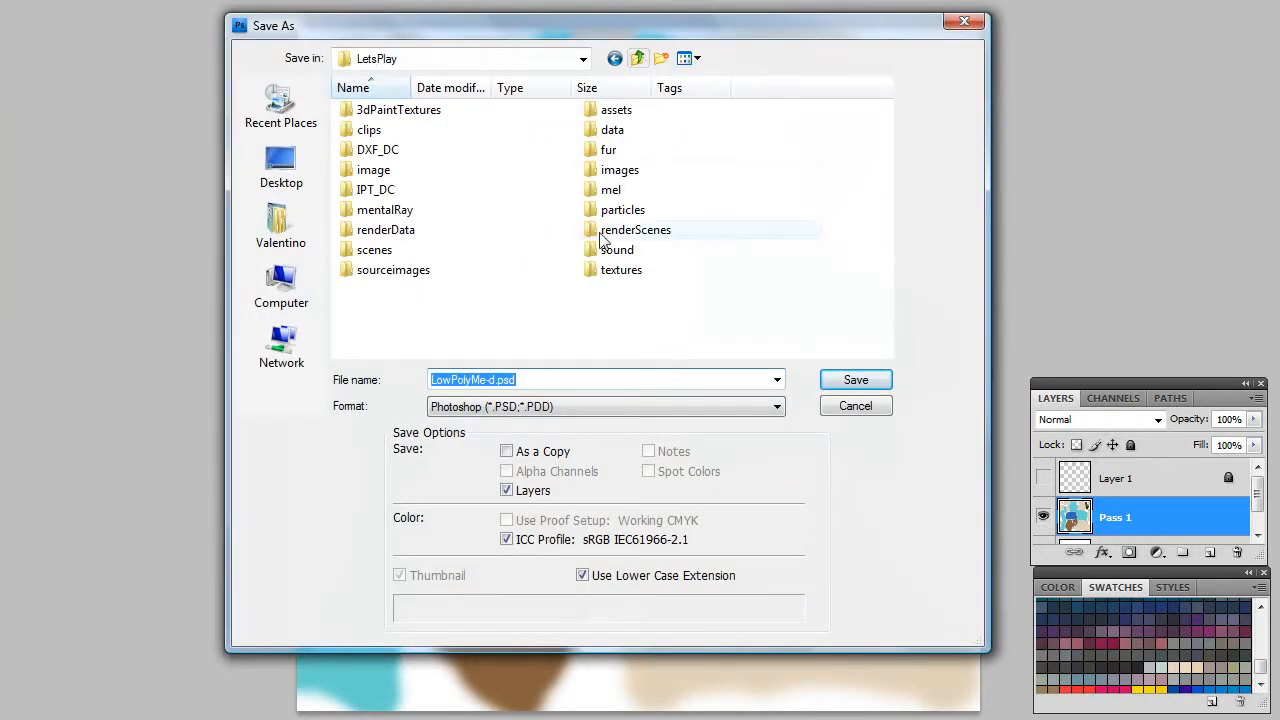
double_click(618, 268)
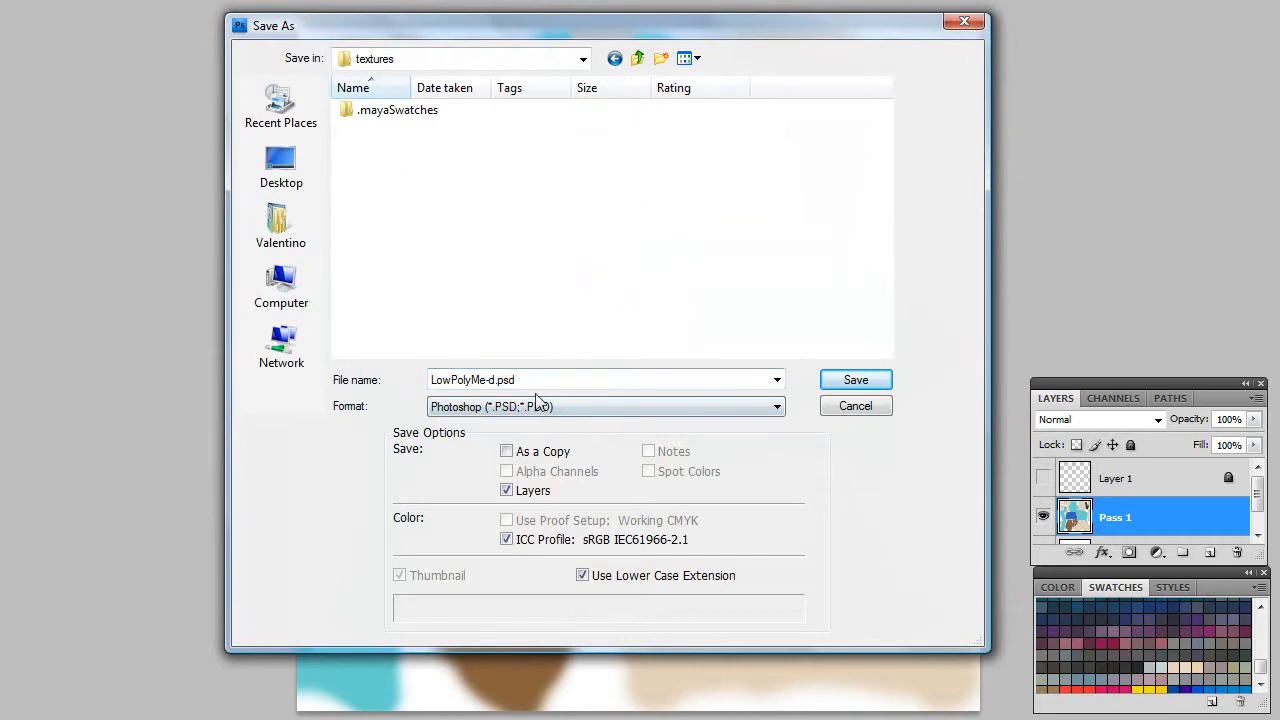
Save the texture in Targa format as LowPolyMe-d.tga at 24 bits/pixel, replacing the existing file.
left_click(538, 408)
left_click(543, 680)
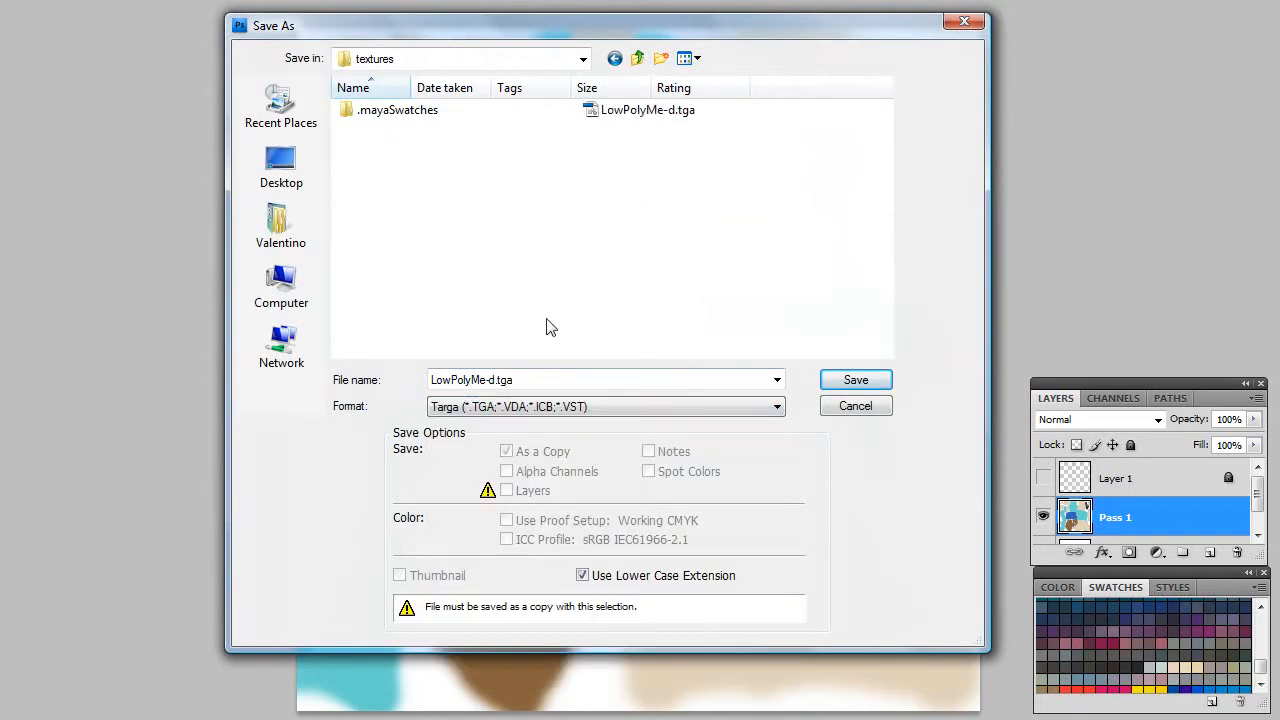
left_click(493, 380)
left_click(495, 380)
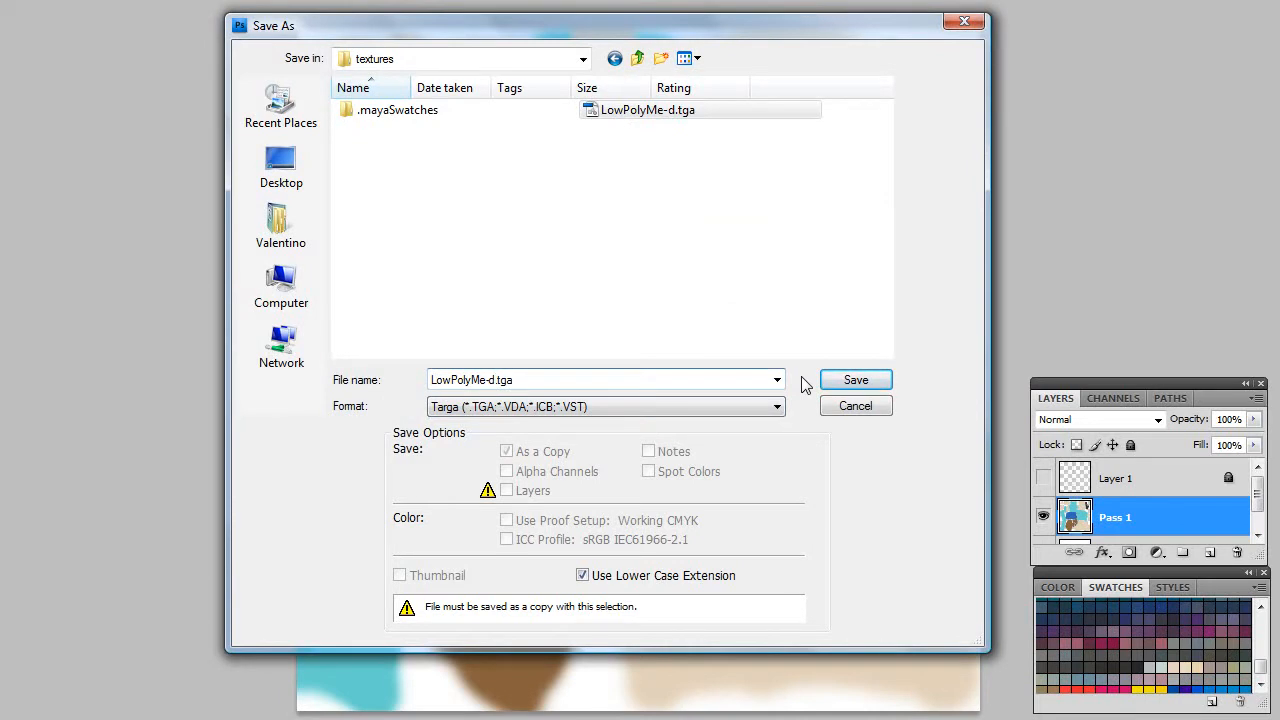
left_click(878, 384)
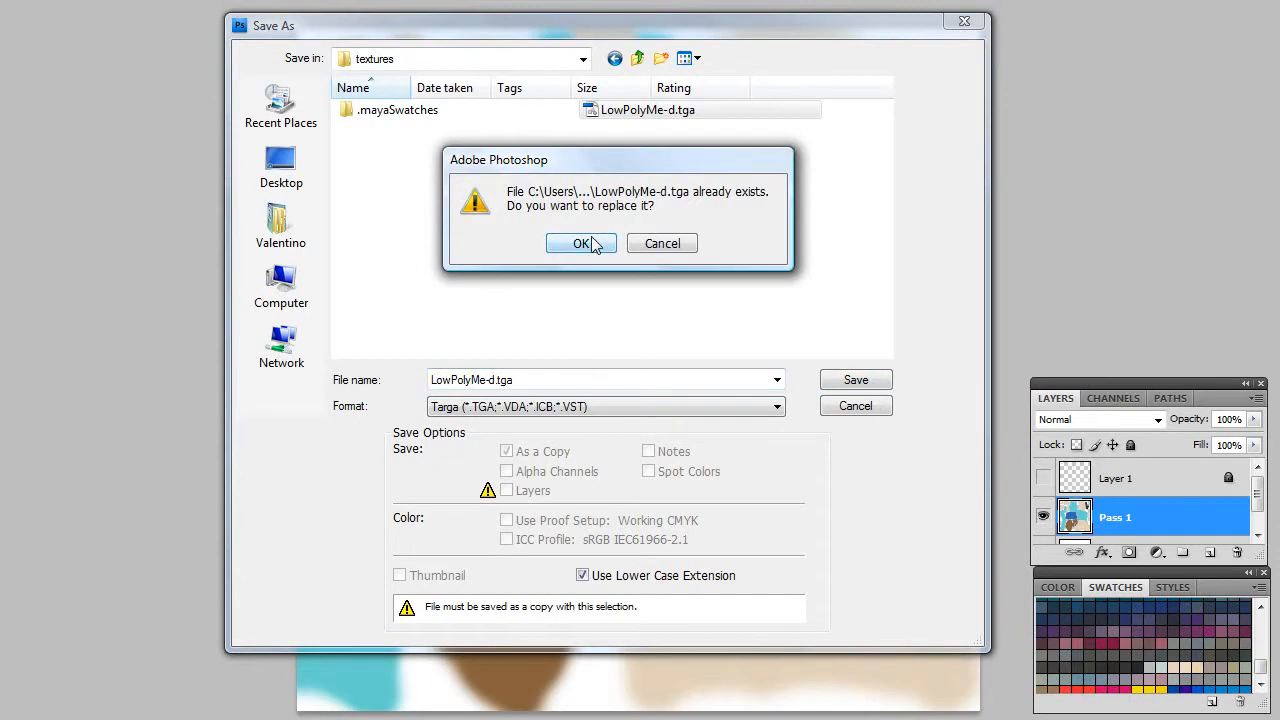
left_click(581, 244)
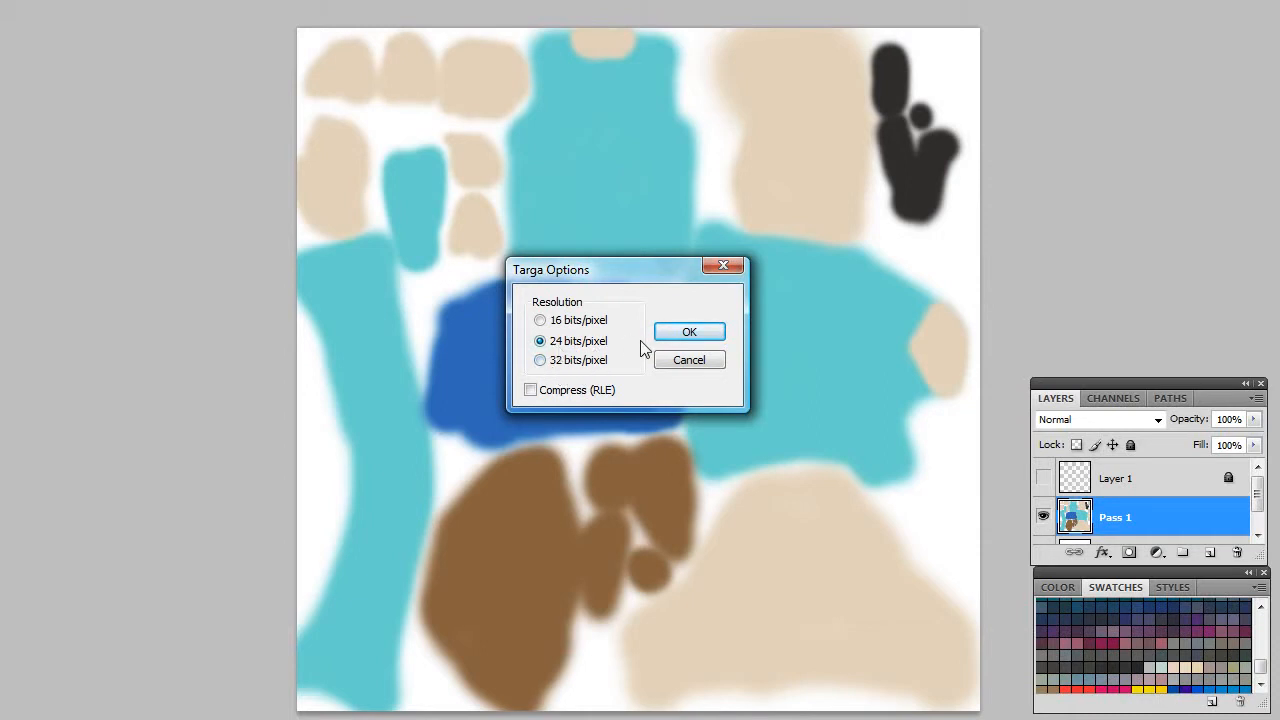
left_click(708, 332)
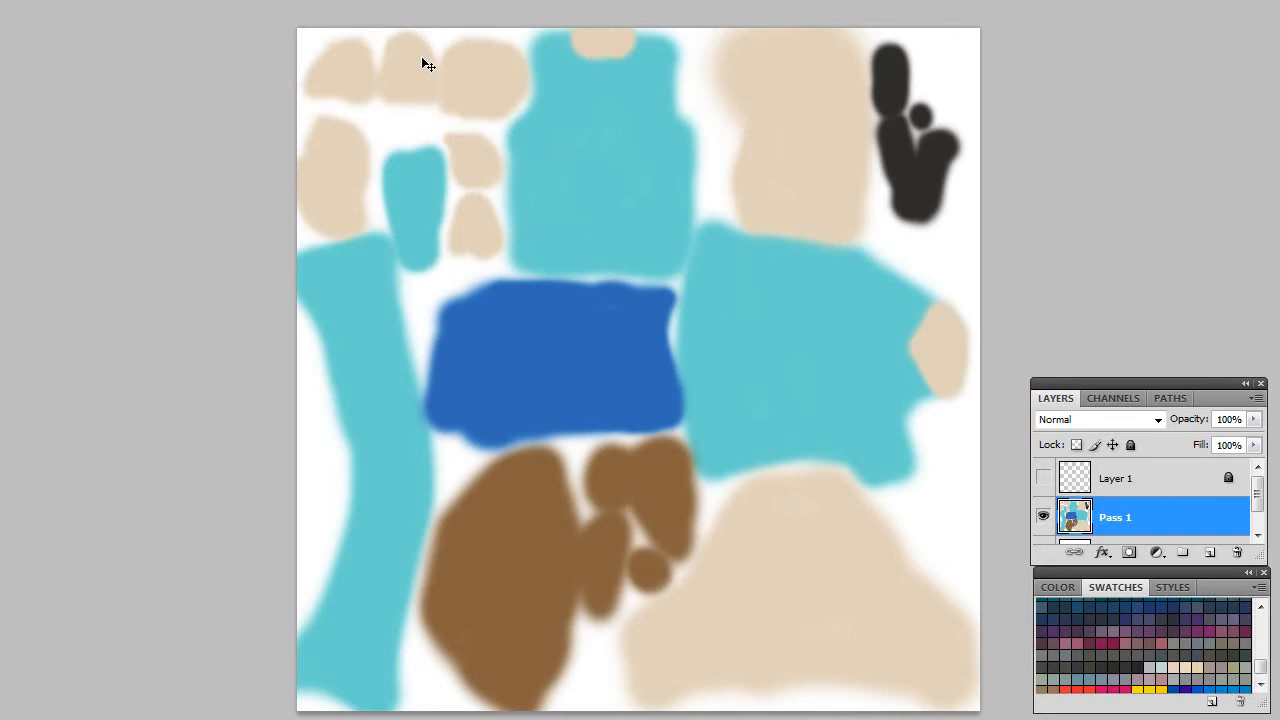
Save a Targa copy of the texture with the UV wireframe hidden, overwriting LowPolyMe-d.tga in the textures folder.
key("ctrl+shift+s")
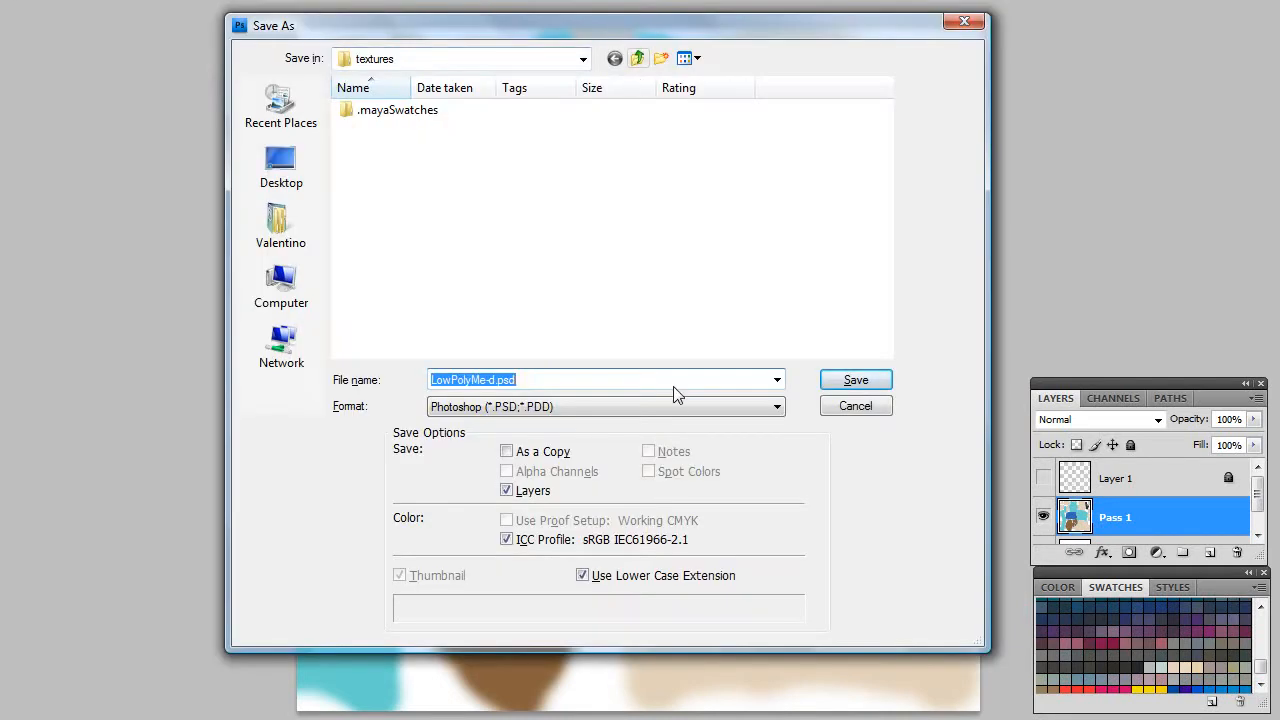
left_click(586, 407)
left_click(586, 676)
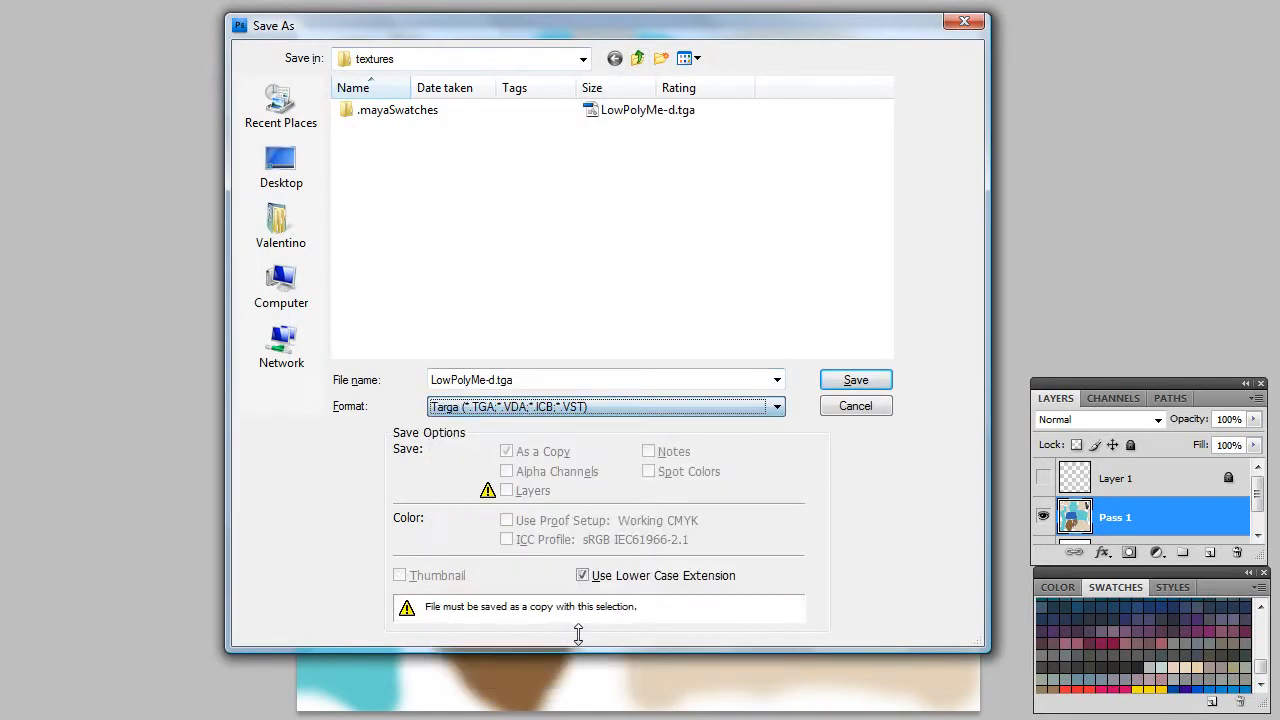
left_click(668, 113)
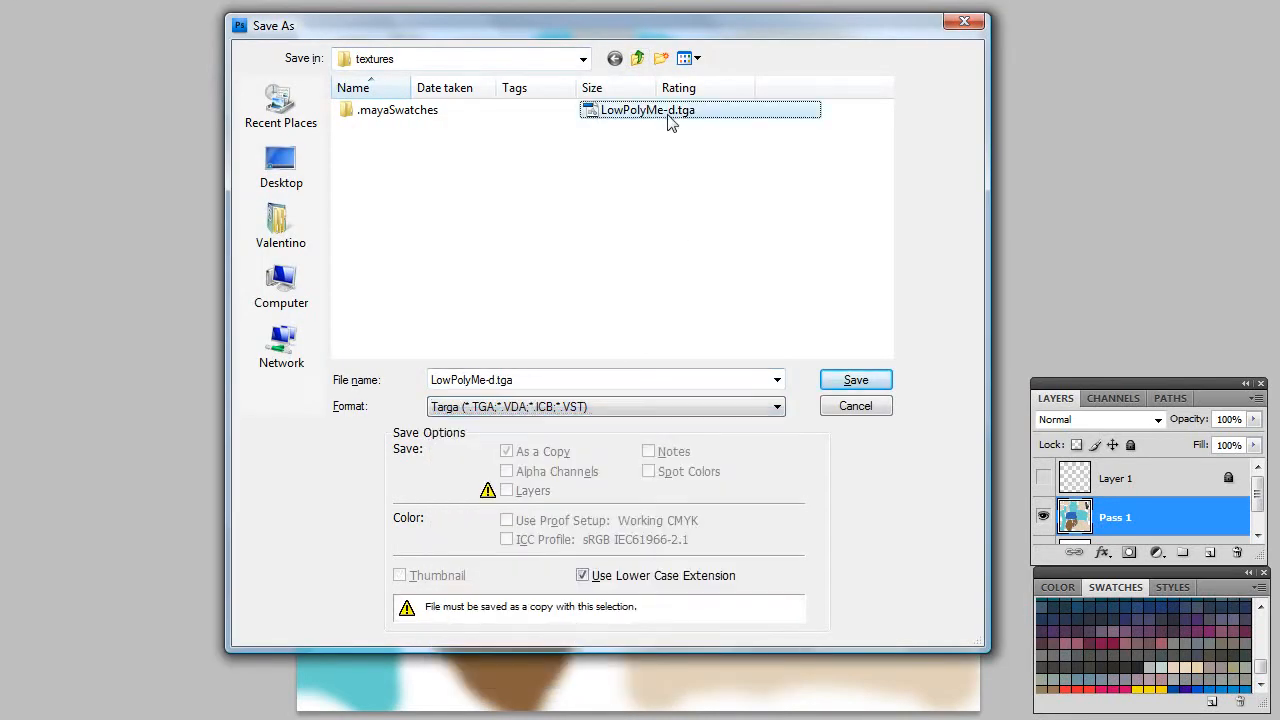
left_click(851, 383)
left_click(580, 242)
left_click(688, 334)
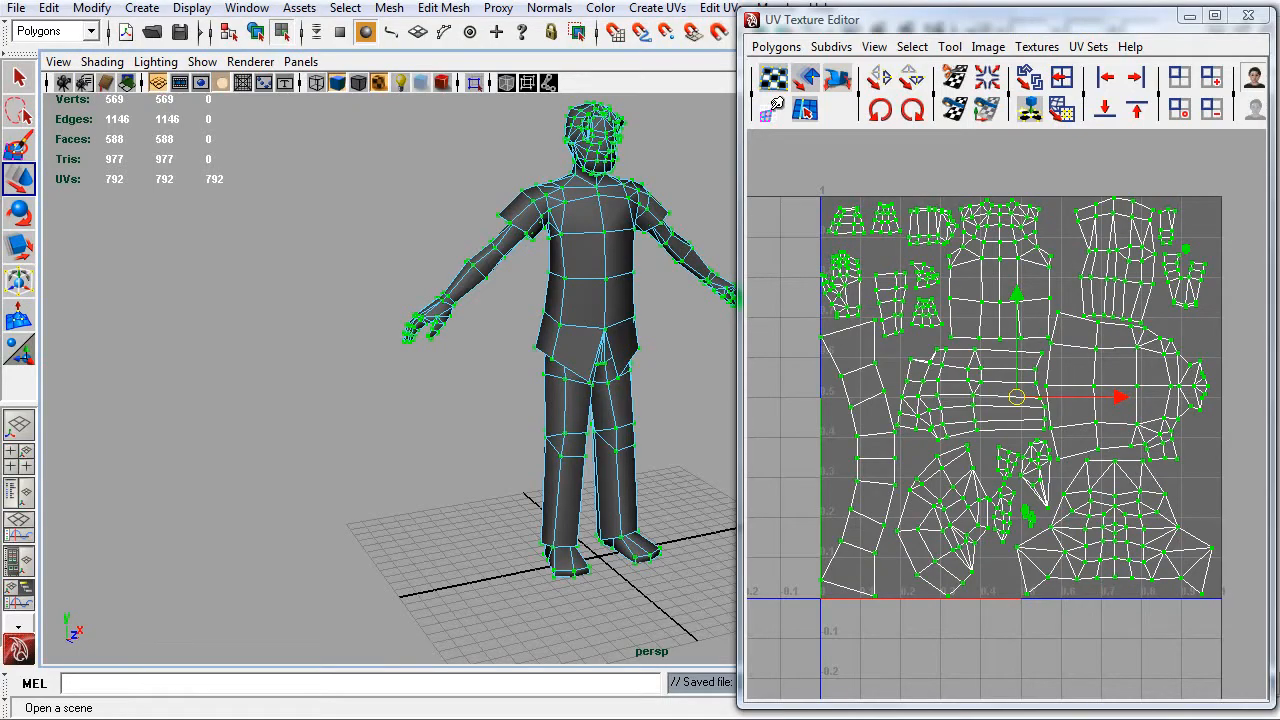
Switch to Maya, put away the UV Texture Editor and return the character mesh to object mode.
left_click(366, 386)
left_click(1188, 16)
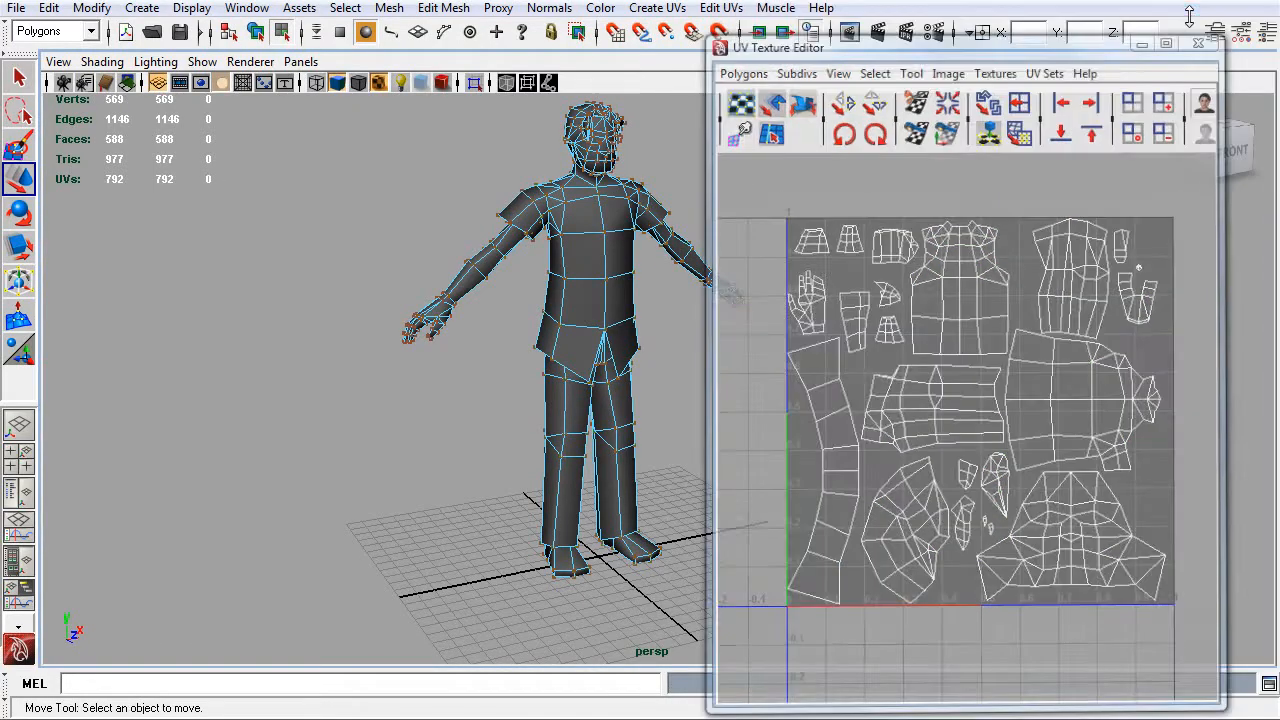
right_click(583, 231)
left_click(651, 206)
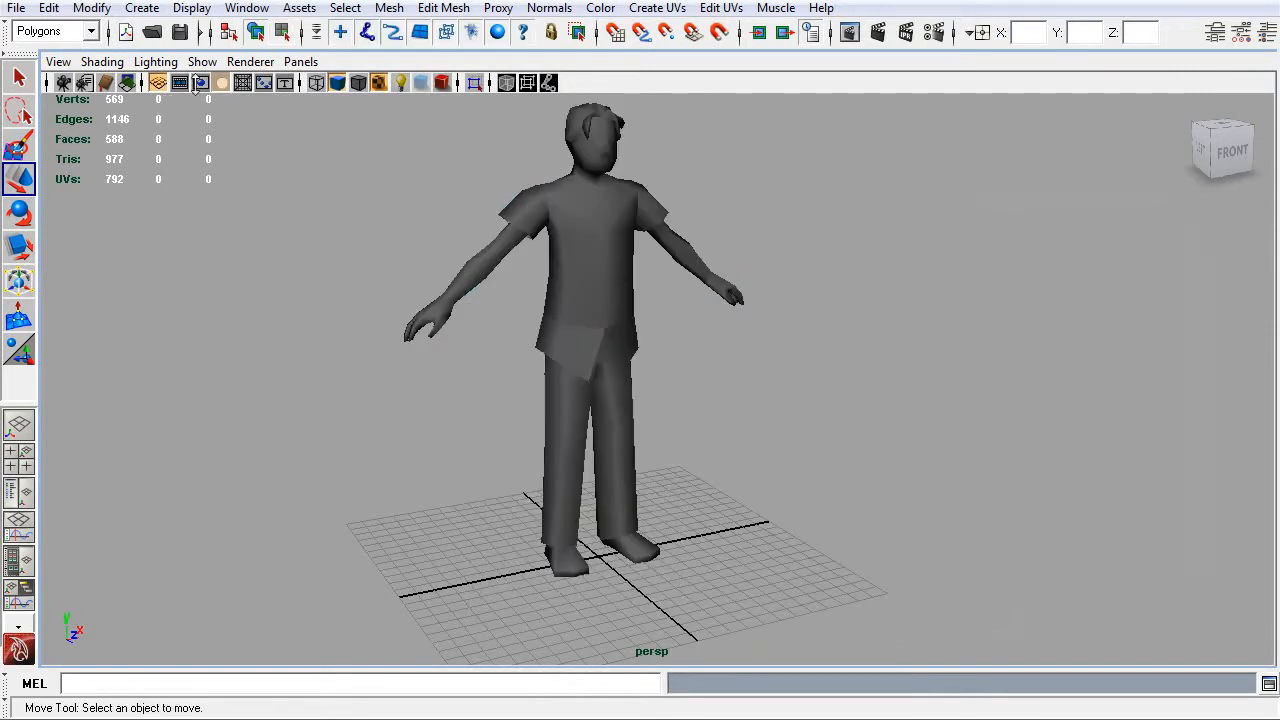
Select all of the character's meshes and assign the existing MeTexture material to them.
left_click(605, 250)
left_click_drag(777, 120, 420, 545)
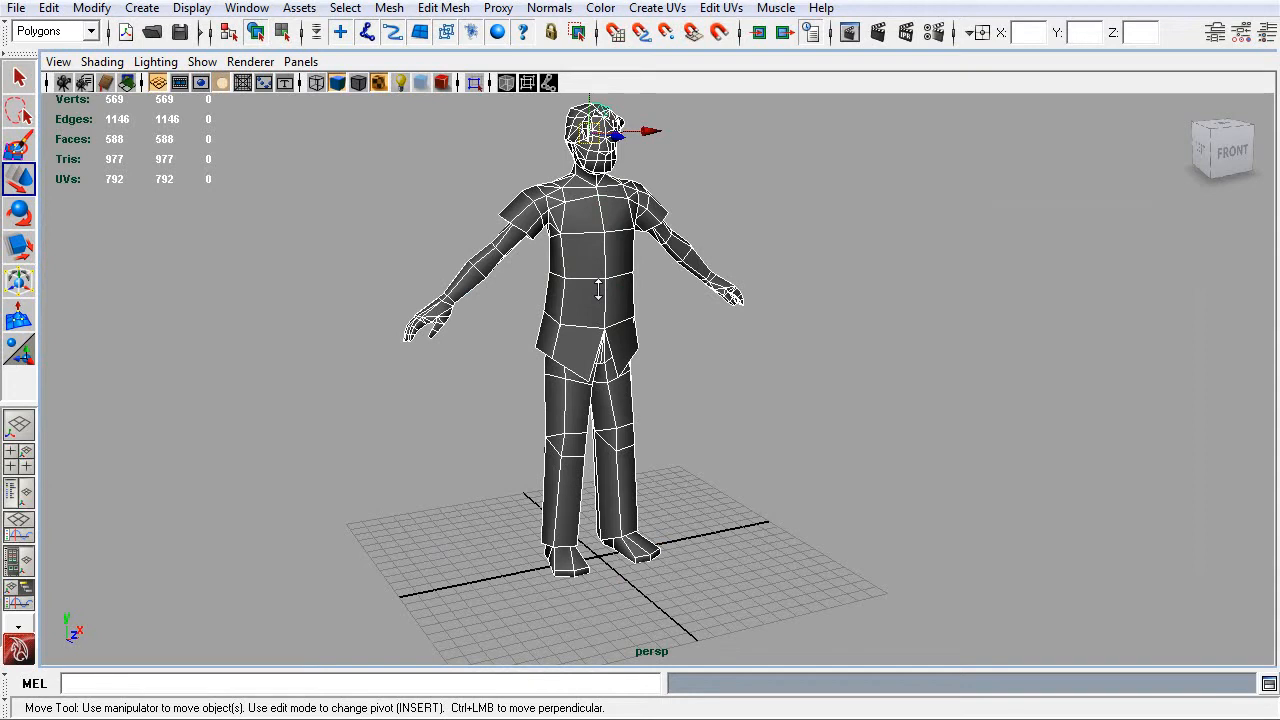
left_click(760, 625)
left_click(824, 262)
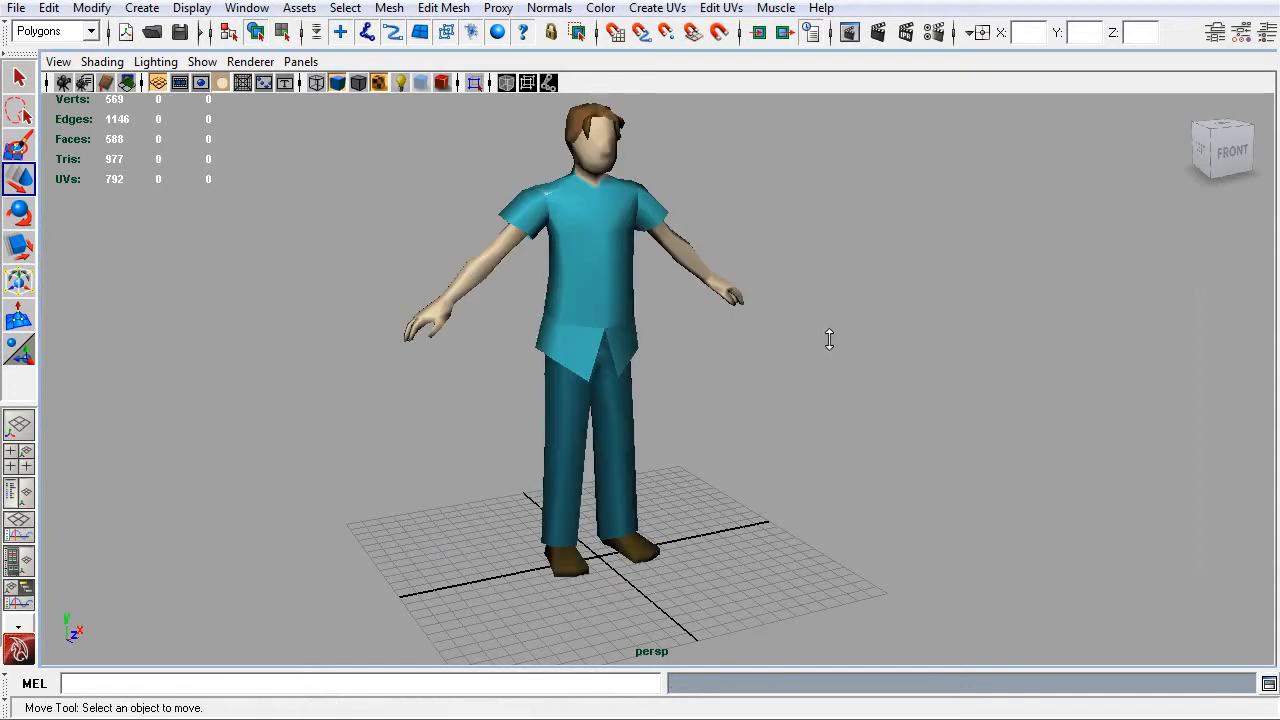
Open the file texture behind the MeTexture material's color and reload the textures\LowPolyMe-d.tga image.
left_click(598, 234)
key("ctrl+a")
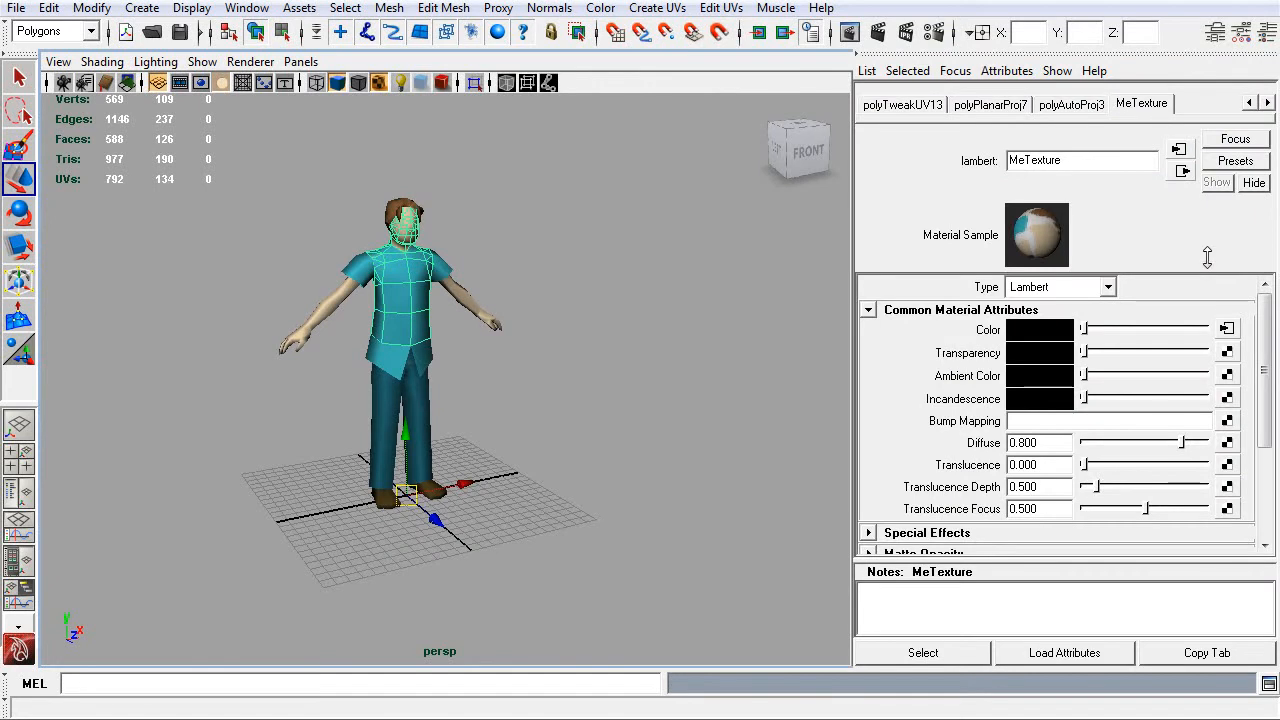
left_click(1227, 326)
left_click(1040, 404)
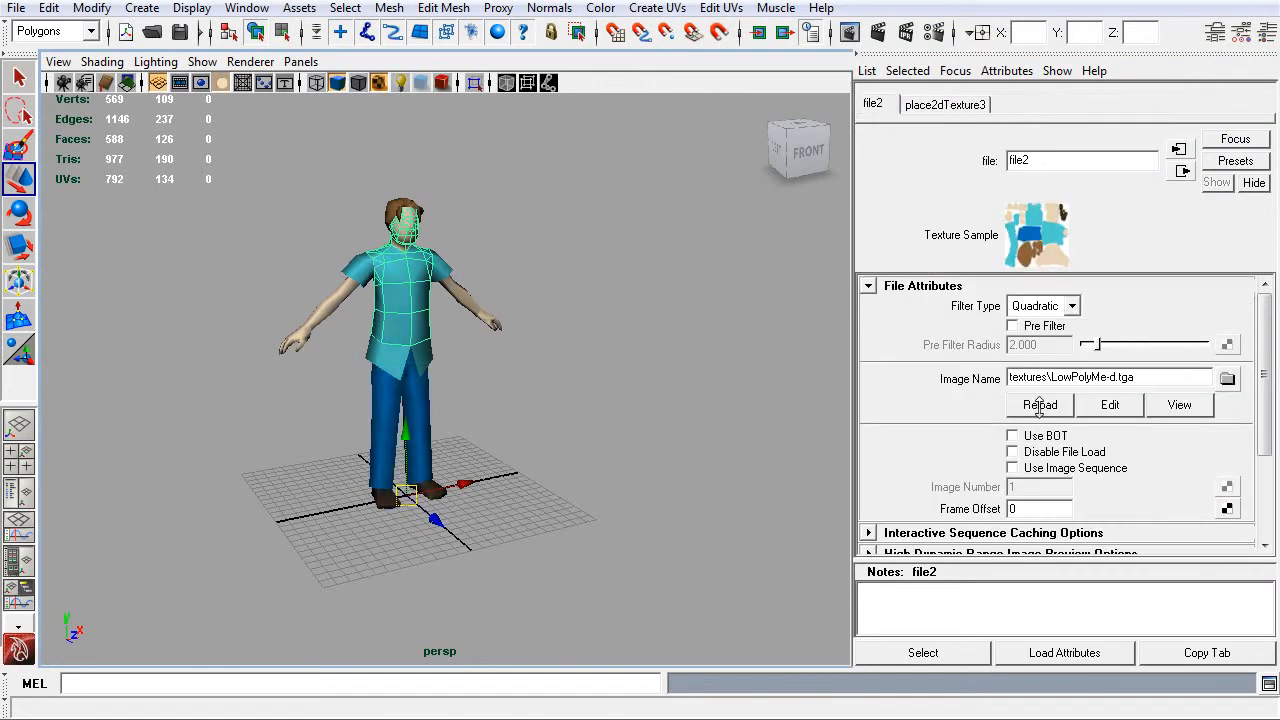
Examine the reloaded texture on the character's shirt, arms, trousers and shoes from several angles, and close the Attribute Editor.
left_click(612, 388)
scroll(496, 372, "up", 3)
left_click_drag(487, 345, 623, 420)
scroll(488, 366, "up", 3)
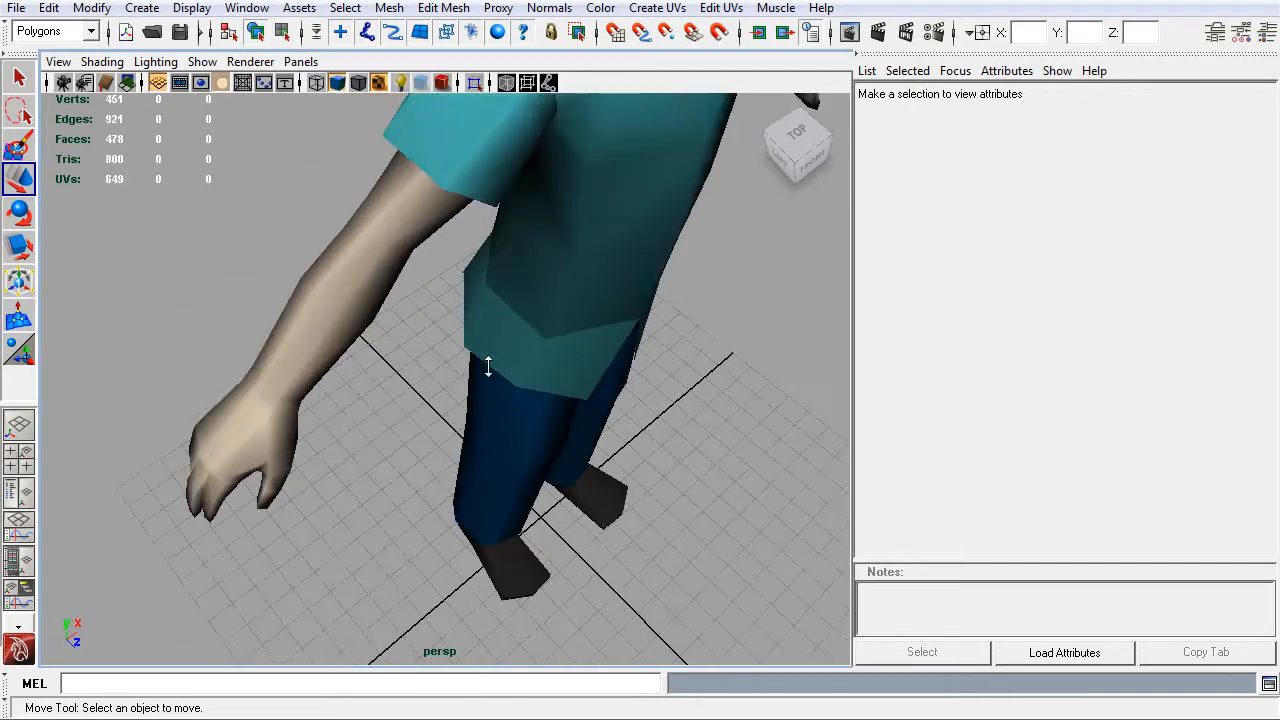
scroll(488, 366, "down", 4)
scroll(505, 350, "down", 5)
scroll(513, 358, "up", 5)
left_click_drag(534, 432, 480, 377)
scroll(480, 377, "up", 3)
scroll(480, 377, "down", 6)
scroll(493, 392, "up", 3)
left_click_drag(314, 434, 475, 389)
left_click(967, 52)
scroll(935, 355, "down", 3)
scroll(952, 343, "down", 3)
left_click_drag(1003, 363, 378, 147)
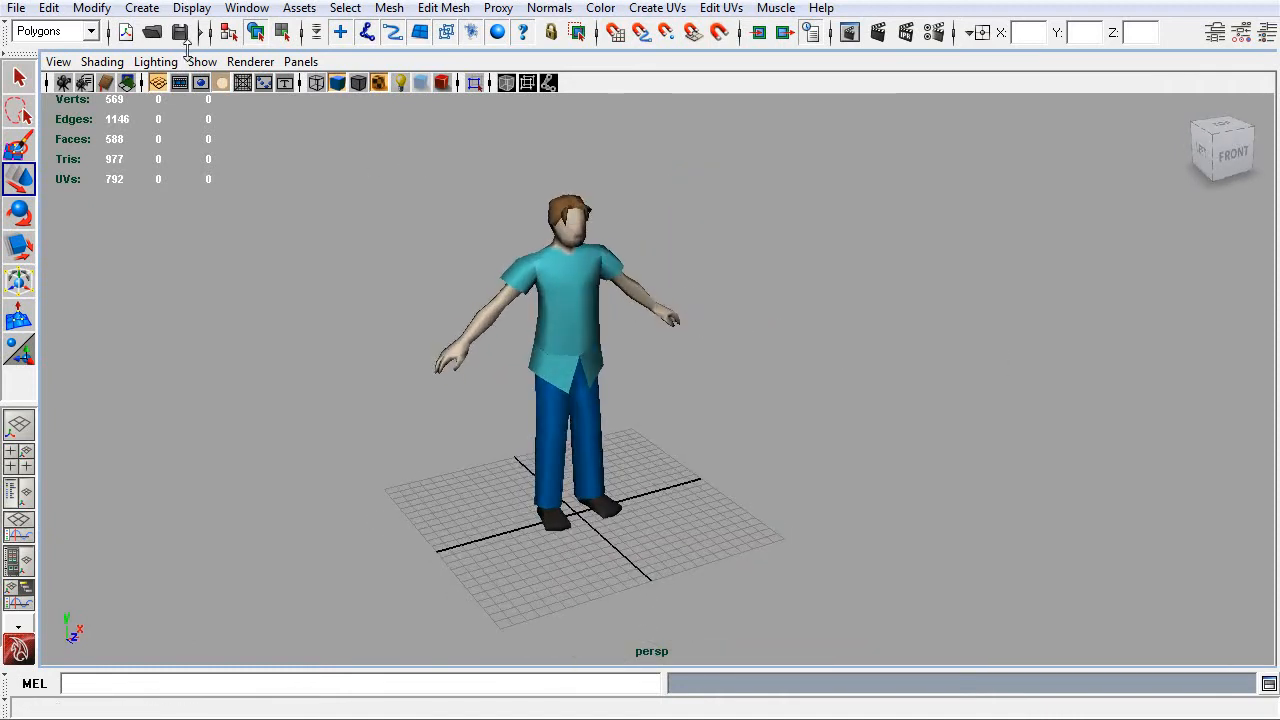
Set the perspective viewport's lighting to Use No Lights so that the character displays flat texture colors.
left_click(147, 62)
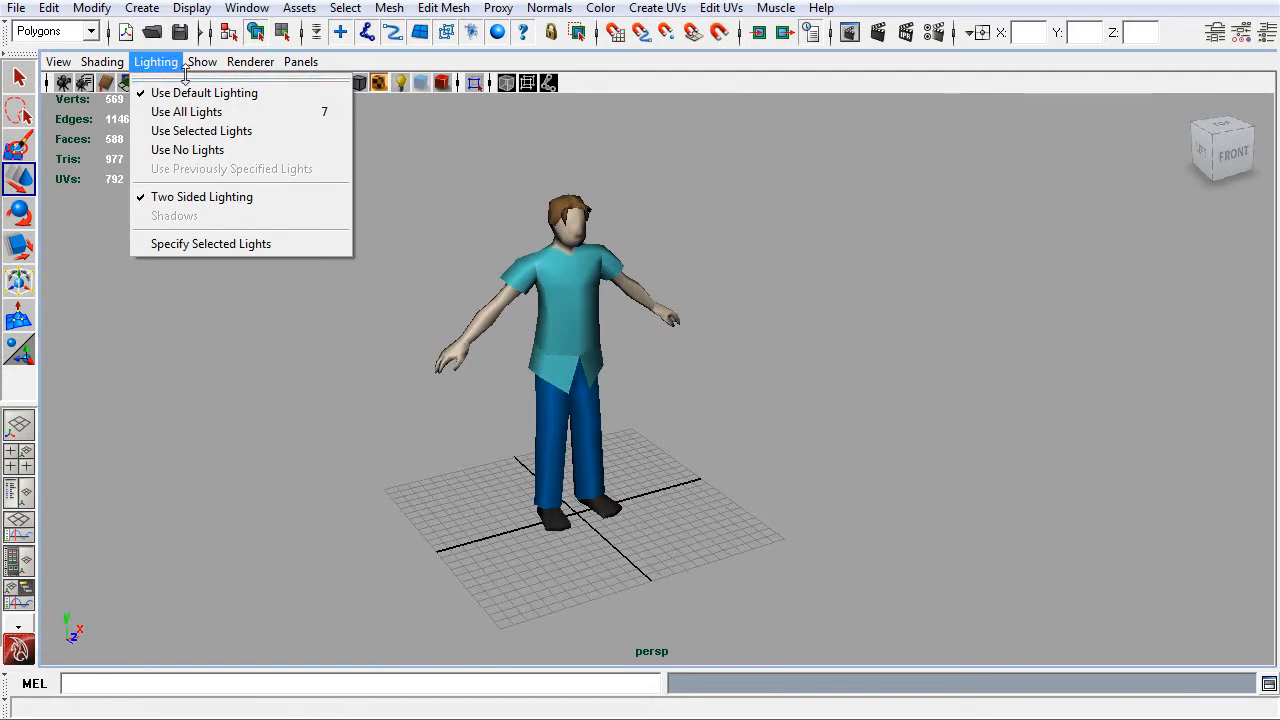
left_click(200, 149)
left_click_drag(579, 332, 656, 426)
left_click_drag(770, 456, 803, 394)
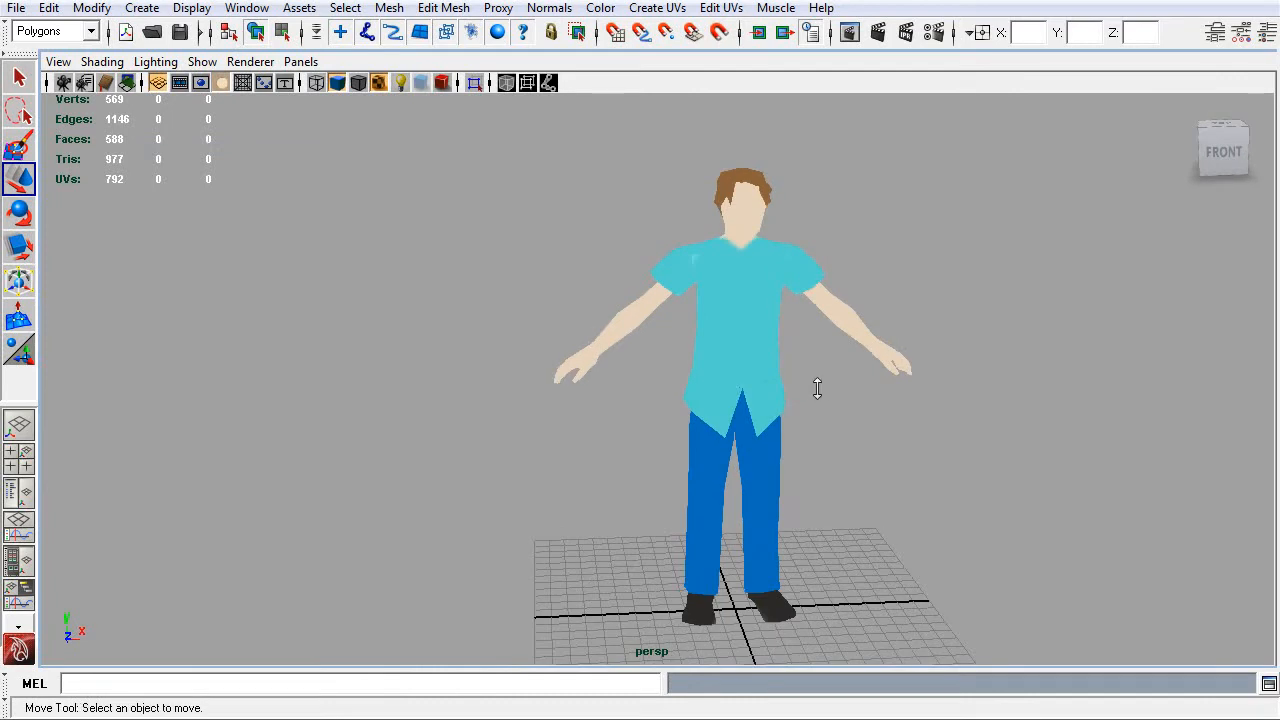
Inspect the unlit base colors around the whole character, with the shirt and face mesh selected.
left_click_drag(850, 402, 630, 416)
left_click_drag(451, 400, 631, 403)
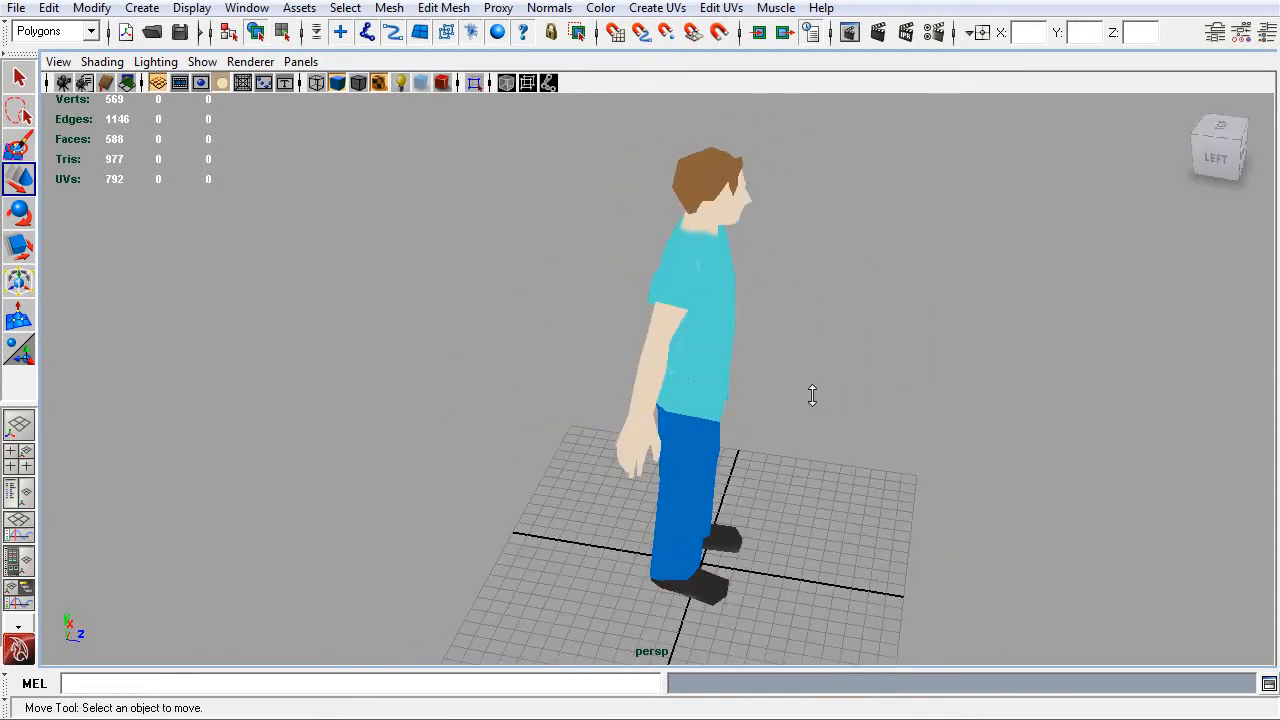
left_click_drag(857, 391, 600, 396)
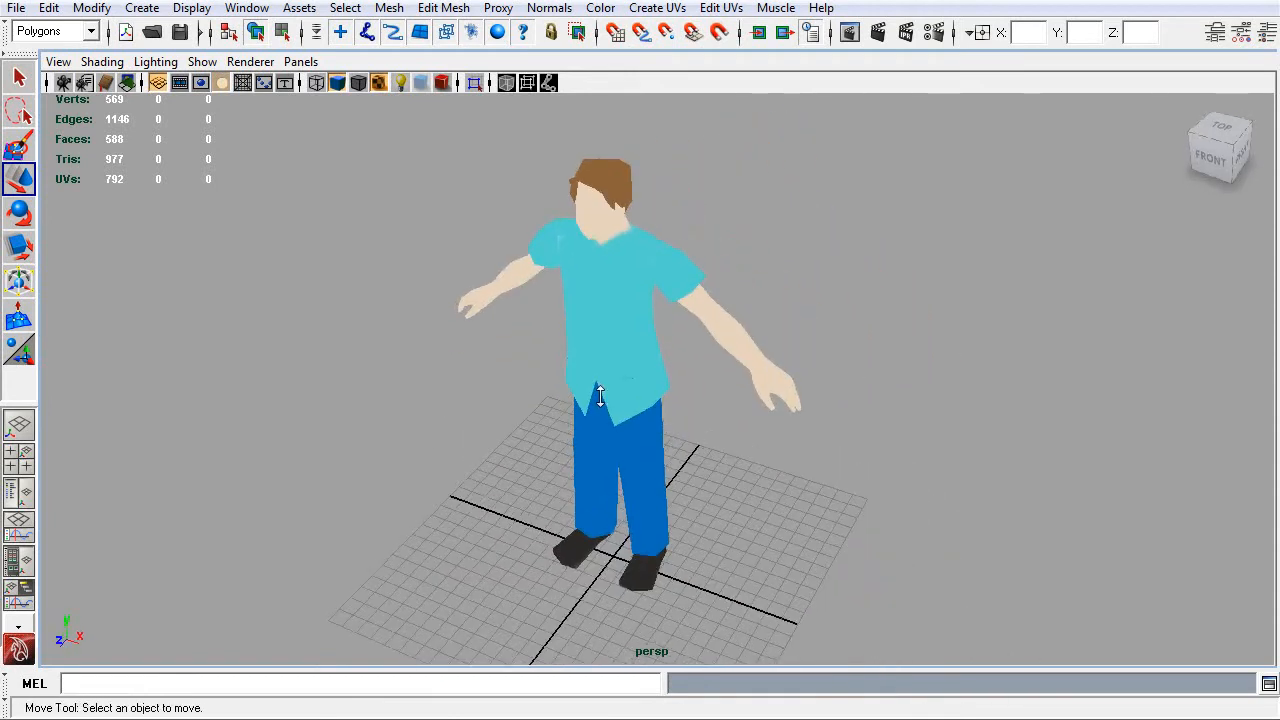
left_click_drag(457, 412, 580, 365)
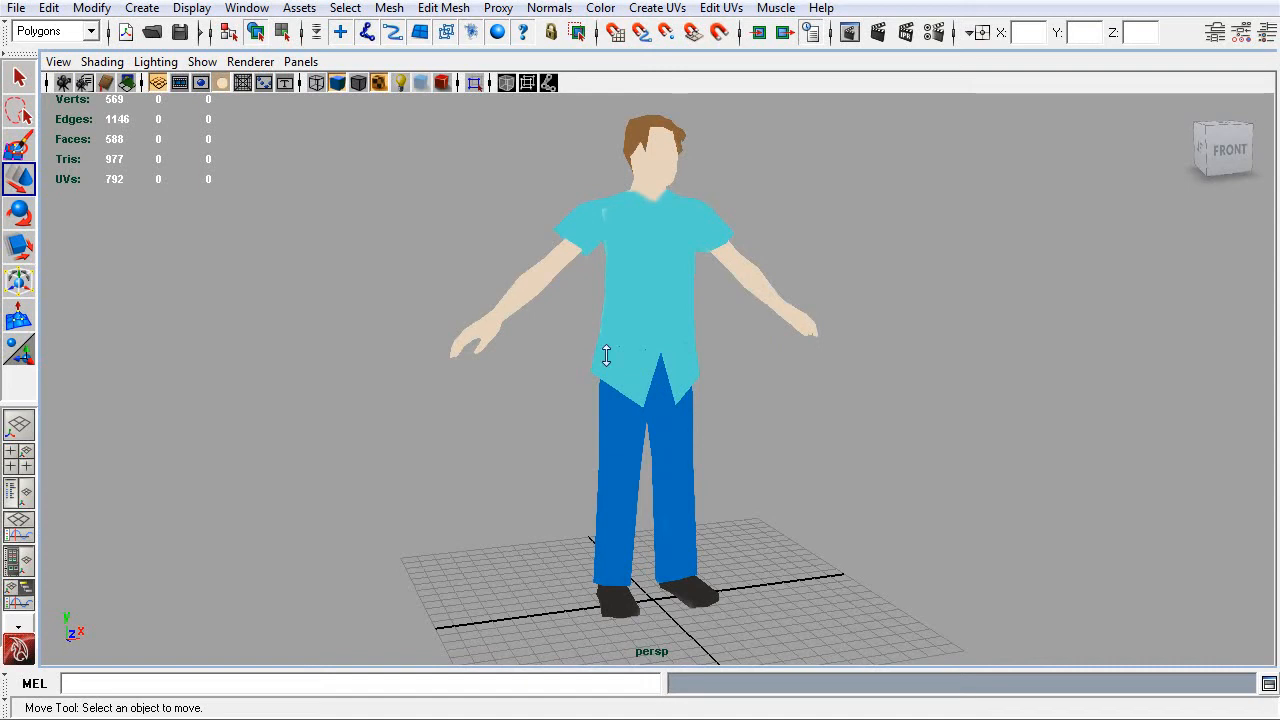
left_click(654, 252)
left_click_drag(923, 334, 583, 363)
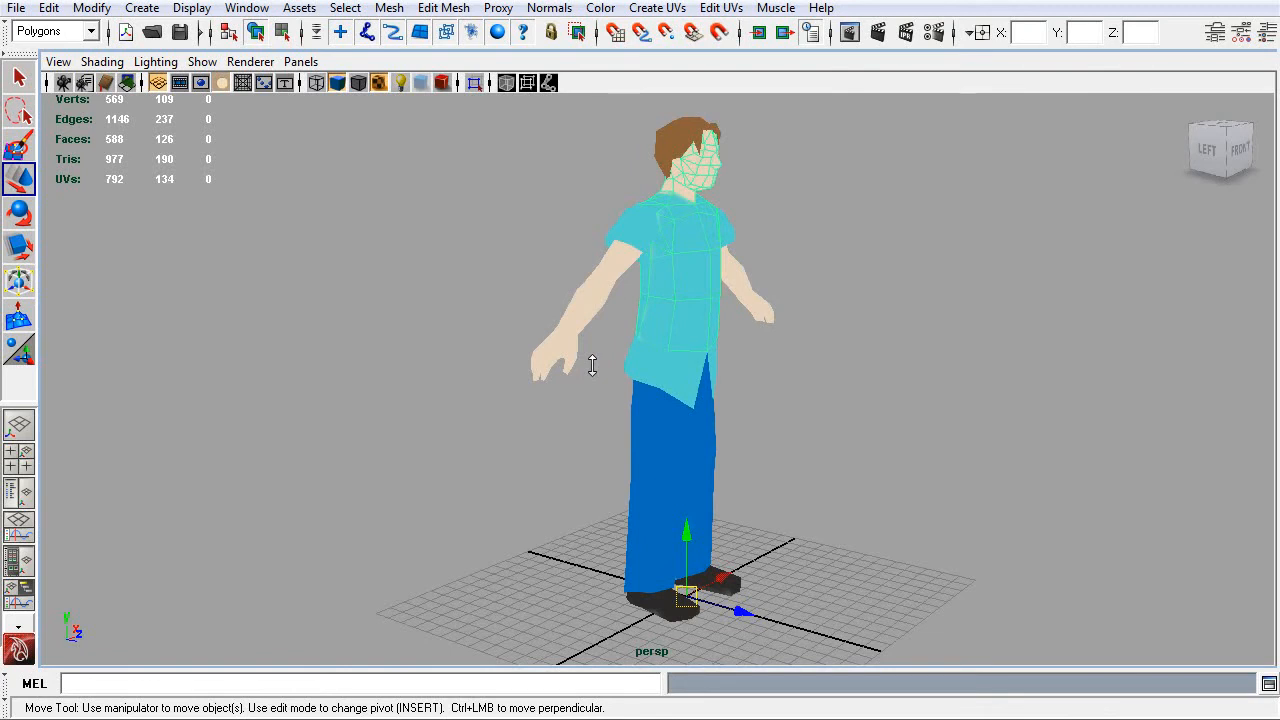
left_click_drag(883, 334, 748, 335)
left_click_drag(466, 383, 394, 390)
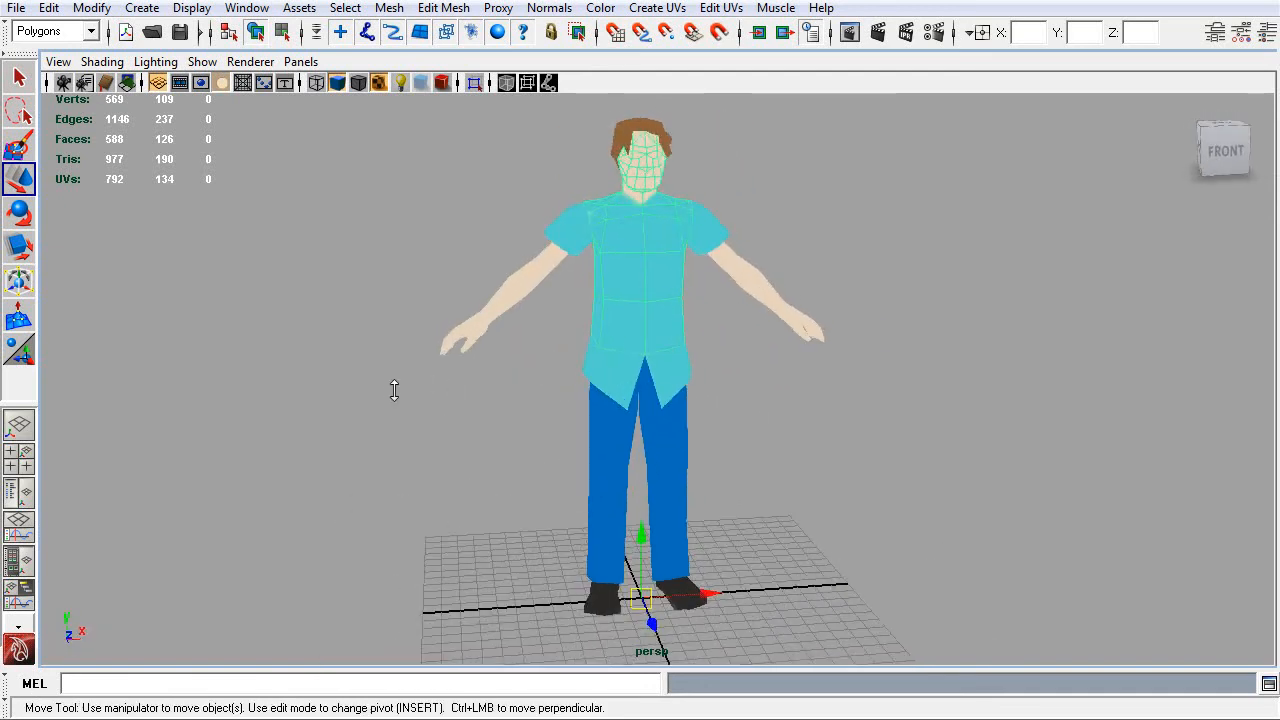